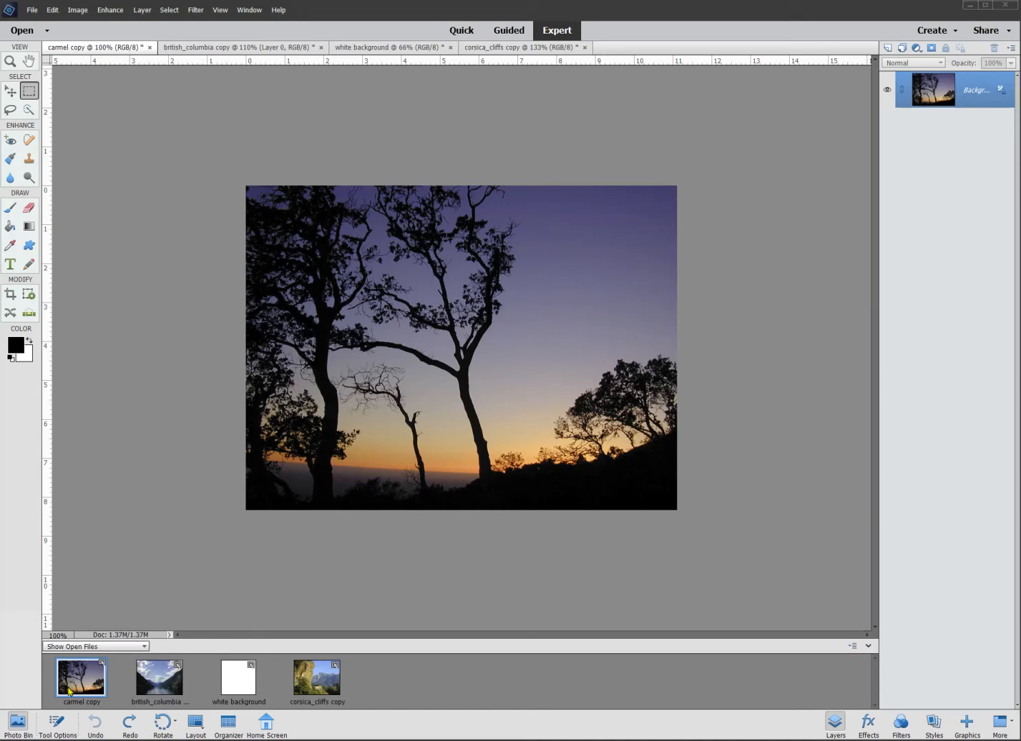
Look through the open images carmel copy, british_columbia copy, corsica_cliffs copy and white background, and return to carmel copy.
{"action": "left_click", "coordinate": [82, 679]}
{"action": "left_click", "coordinate": [158, 680]}
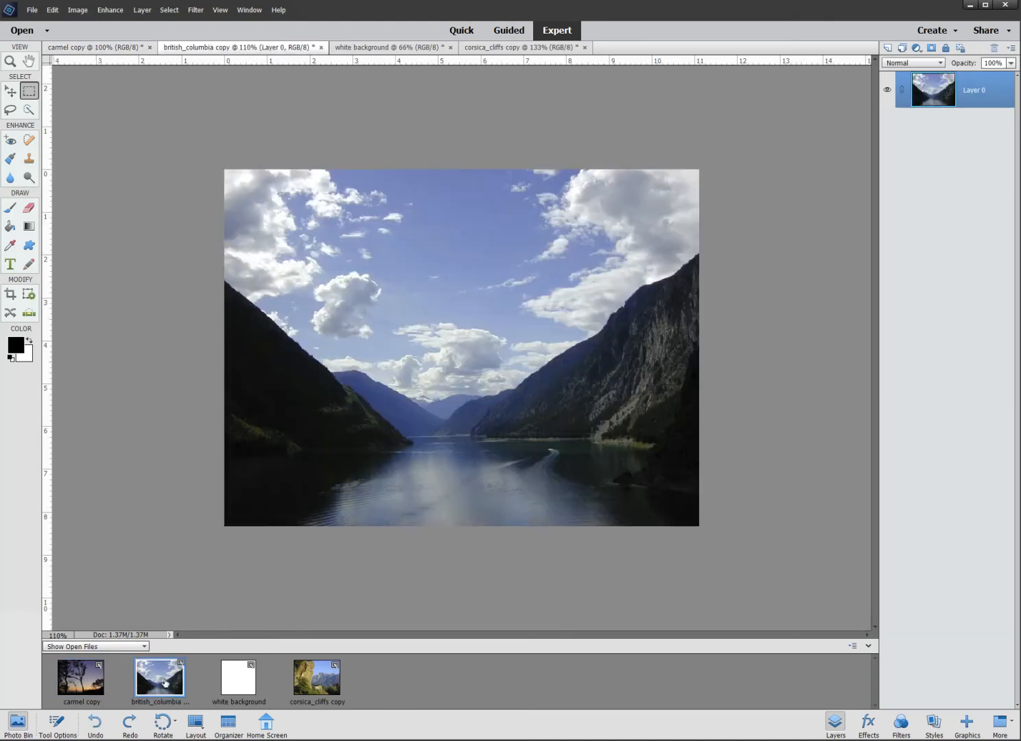
{"action": "left_click", "coordinate": [321, 680]}
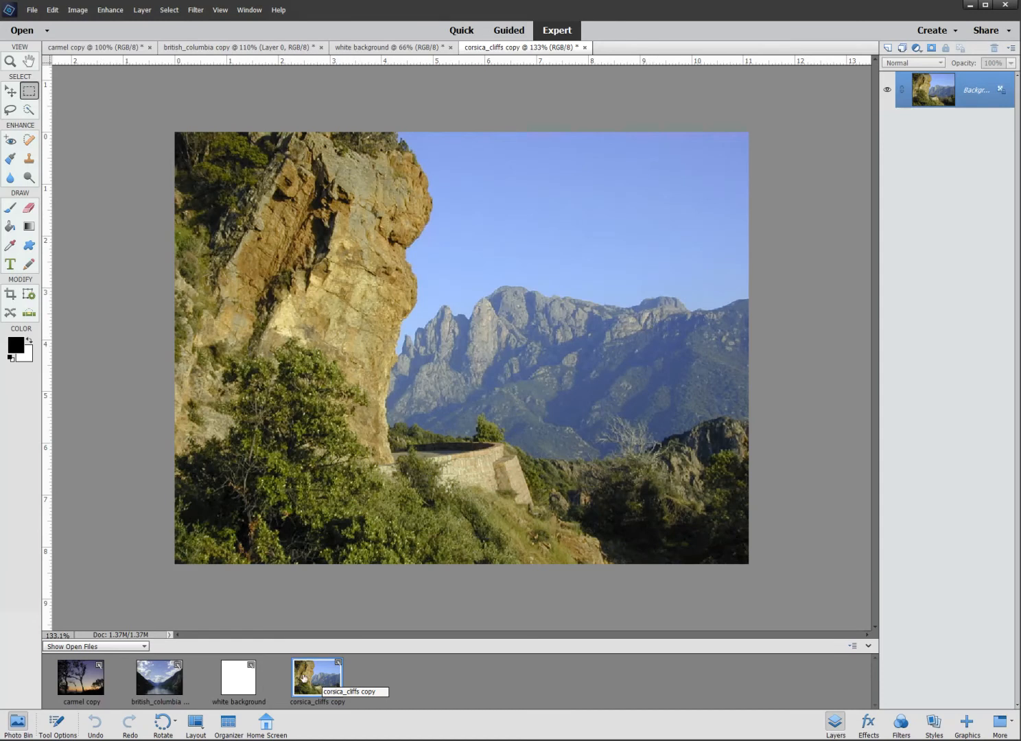
{"action": "left_click", "coordinate": [235, 684]}
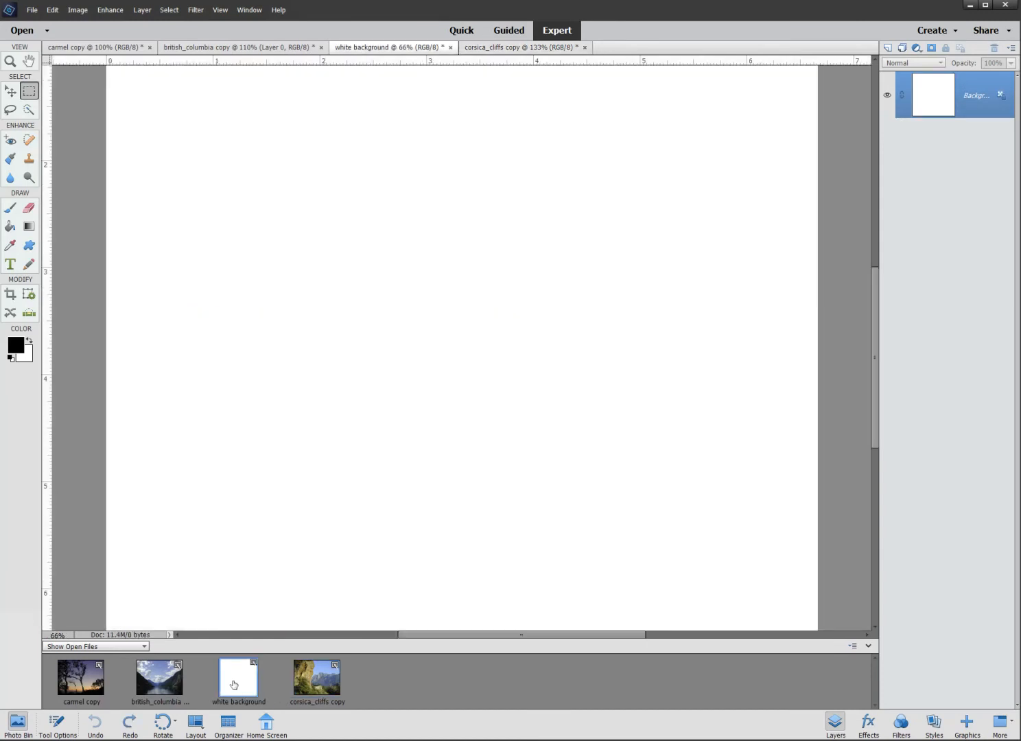
{"action": "scroll", "coordinate": [467, 376], "scroll_direction": "down", "scroll_amount": 1}
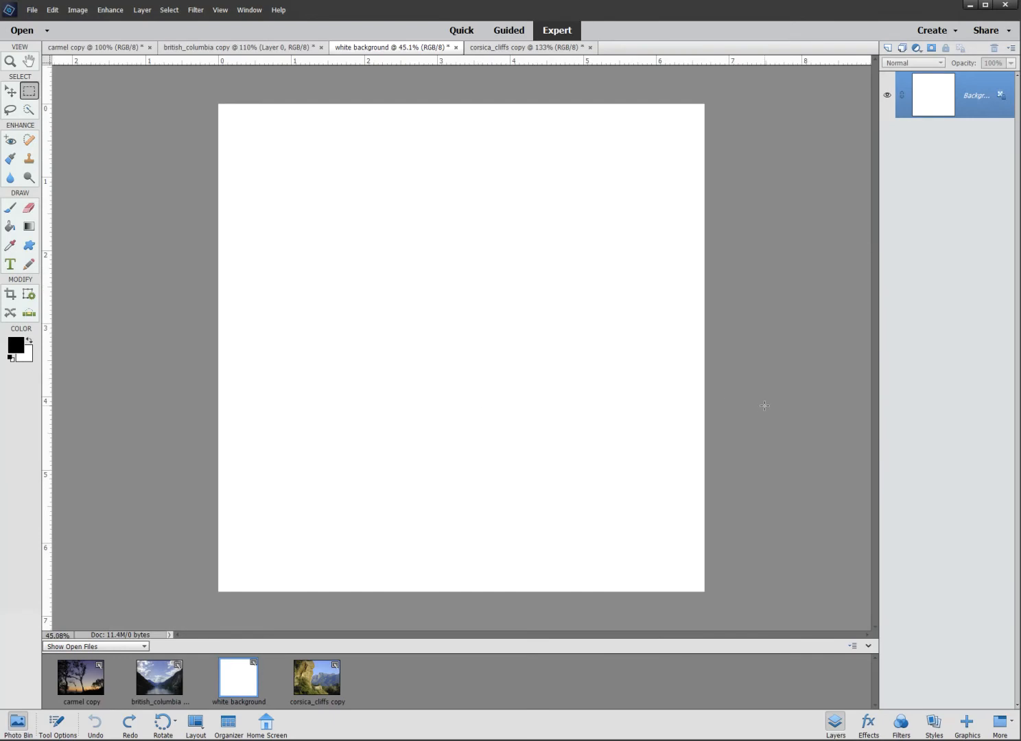
{"action": "left_click", "coordinate": [76, 681]}
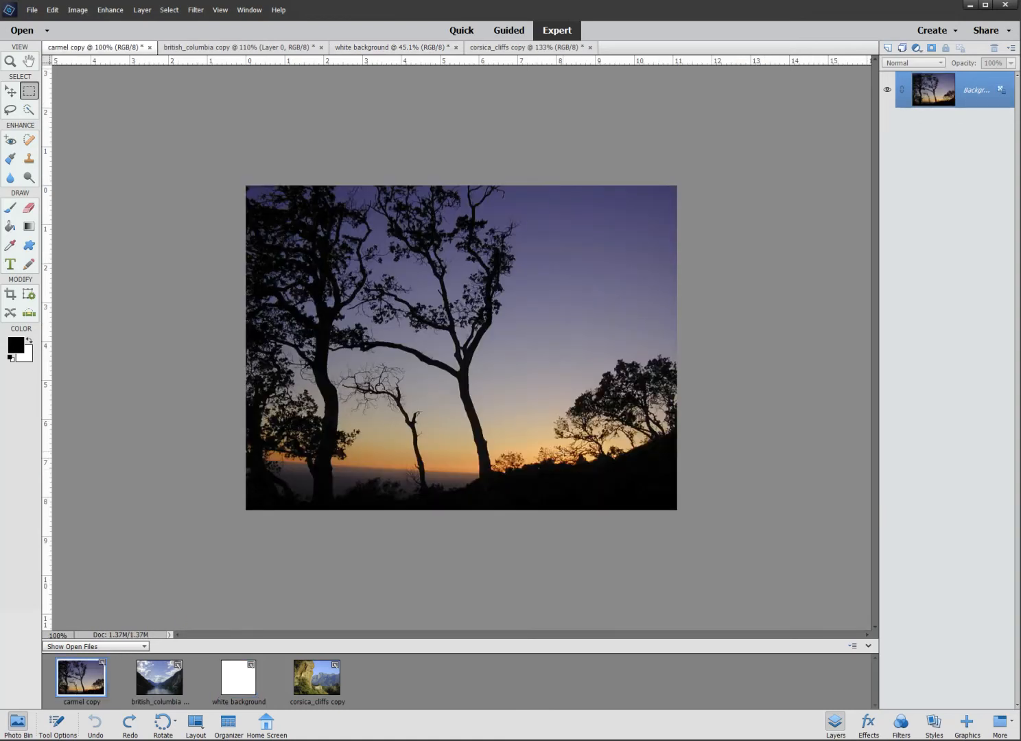
{"action": "scroll", "coordinate": [562, 453], "scroll_direction": "up", "scroll_amount": 1}
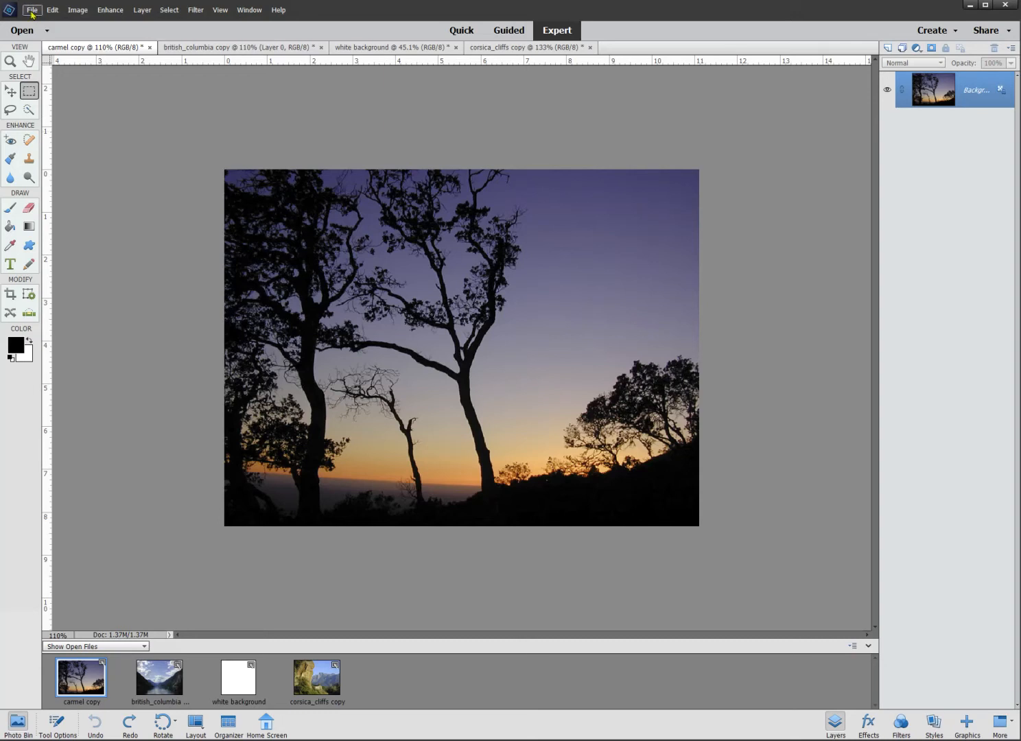
{"action": "left_click", "coordinate": [32, 10]}
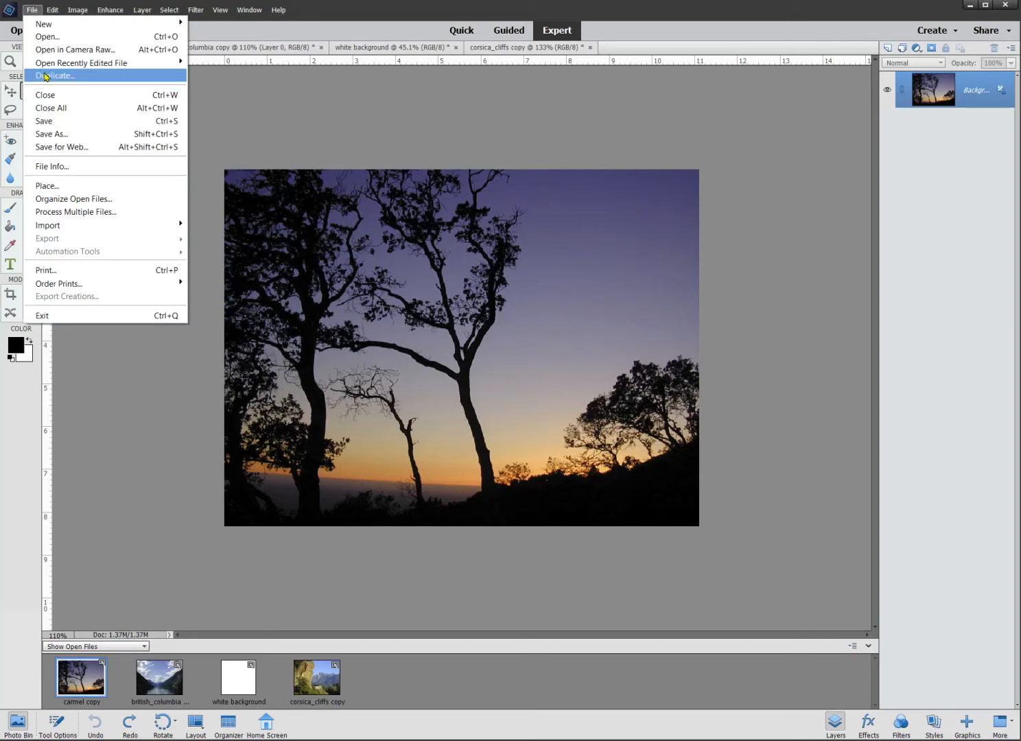
{"action": "left_click", "coordinate": [45, 75]}
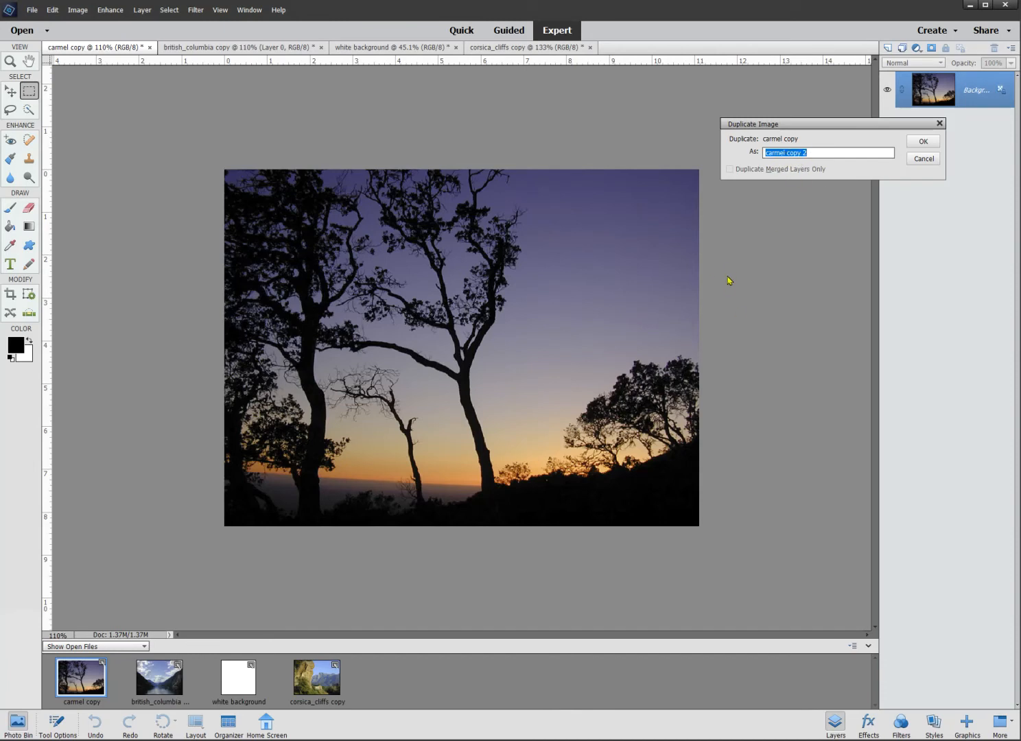
{"action": "left_click", "coordinate": [924, 159]}
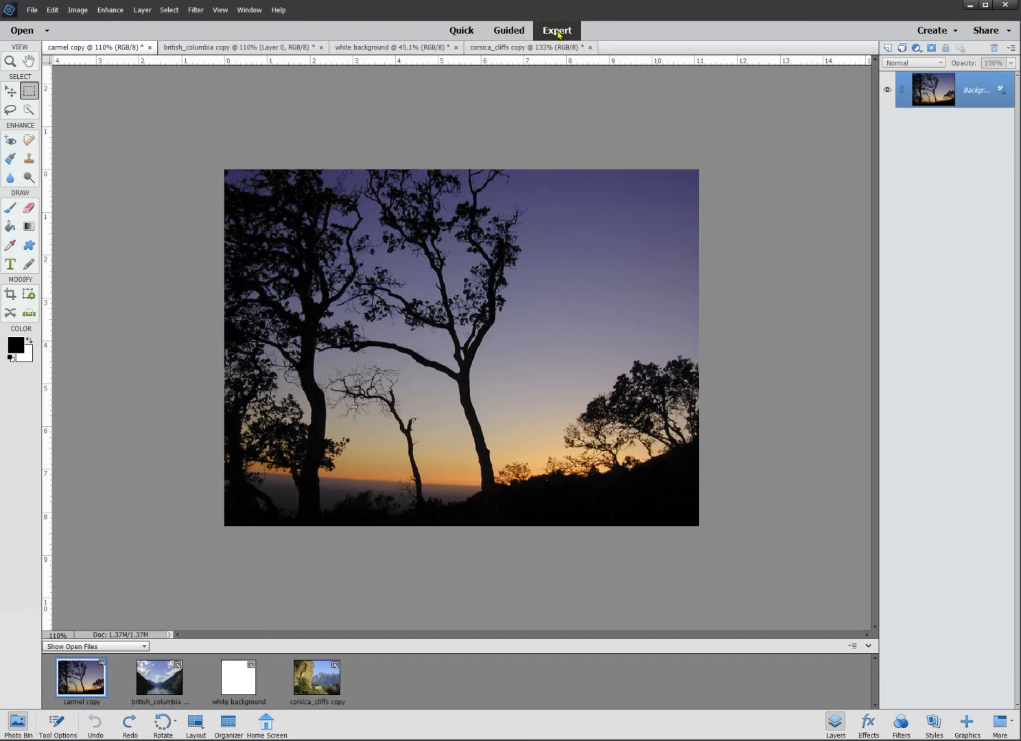
Convert the locked background of the carmel copy photo into a regular layer.
{"action": "left_click", "coordinate": [836, 727]}
{"action": "left_click", "coordinate": [835, 726]}
{"action": "left_click", "coordinate": [836, 727]}
{"action": "left_click", "coordinate": [992, 50]}
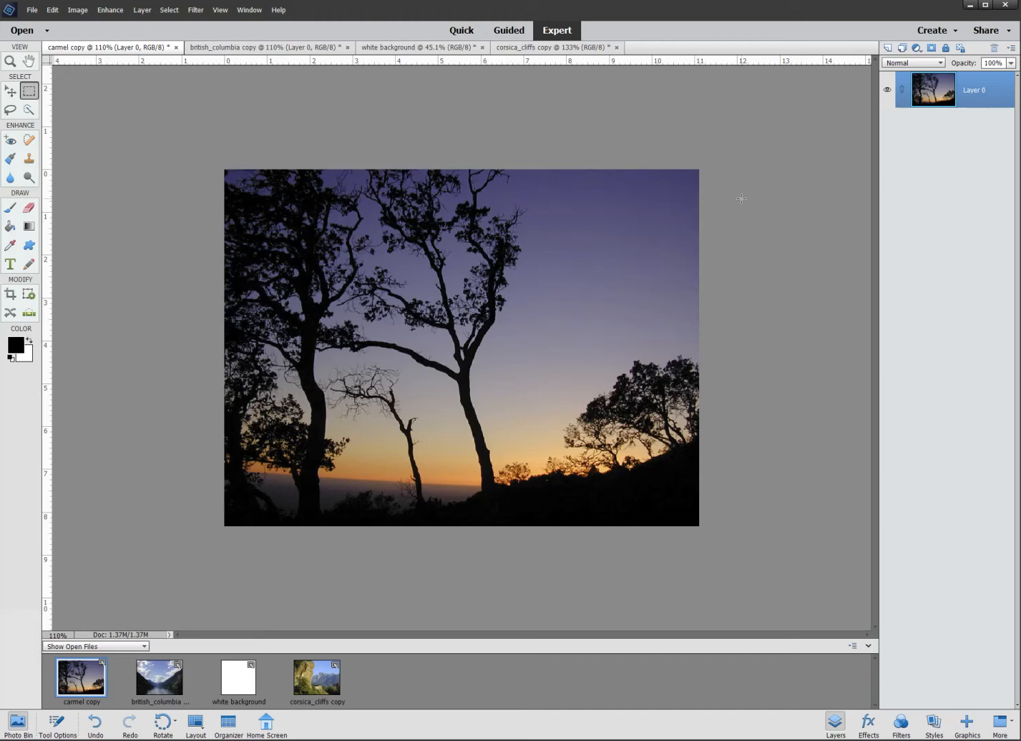
Select a rectangle about half an inch inside the carmel photo's edges using the Rectangular Marquee with a 25 px feather.
{"action": "left_click", "coordinate": [29, 93]}
{"action": "left_click", "coordinate": [28, 92]}
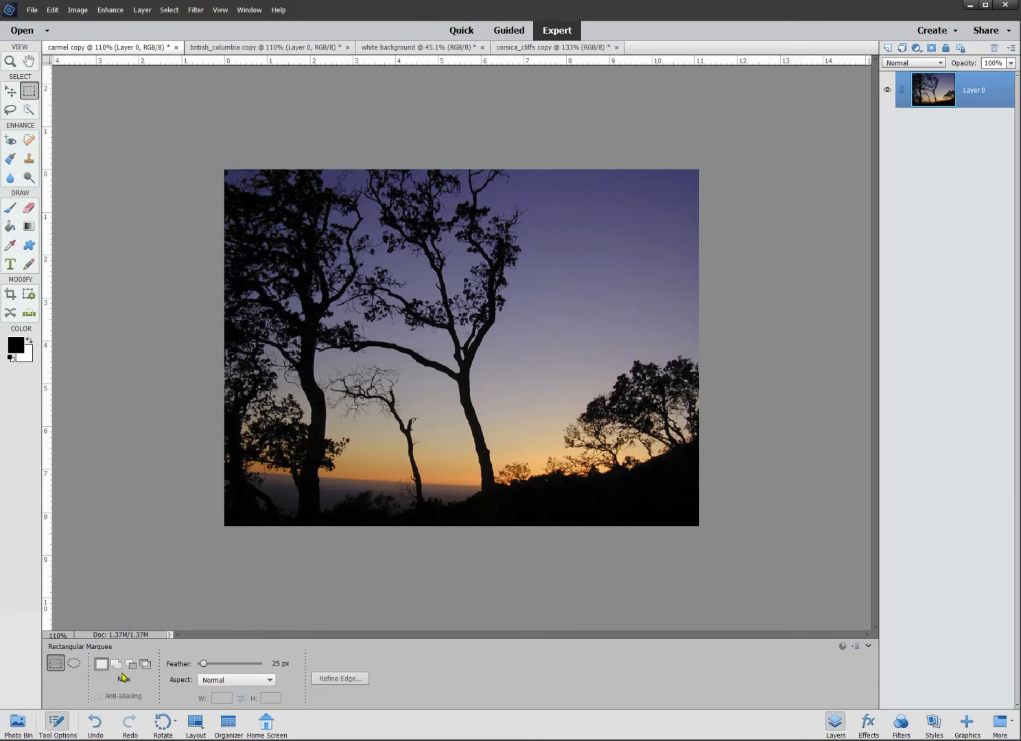
{"action": "left_click", "coordinate": [75, 664]}
{"action": "left_click", "coordinate": [55, 664]}
{"action": "mouse_move", "coordinate": [203, 665]}
{"action": "left_mouse_down"}
{"action": "mouse_move", "coordinate": [217, 665]}
{"action": "mouse_move", "coordinate": [202, 667]}
{"action": "left_mouse_up"}
{"action": "left_click", "coordinate": [281, 663]}
{"action": "type", "text": "25"}
{"action": "key", "text": "Return"}
{"action": "left_click_drag", "start_coordinate": [245, 194], "coordinate": [680, 507]}
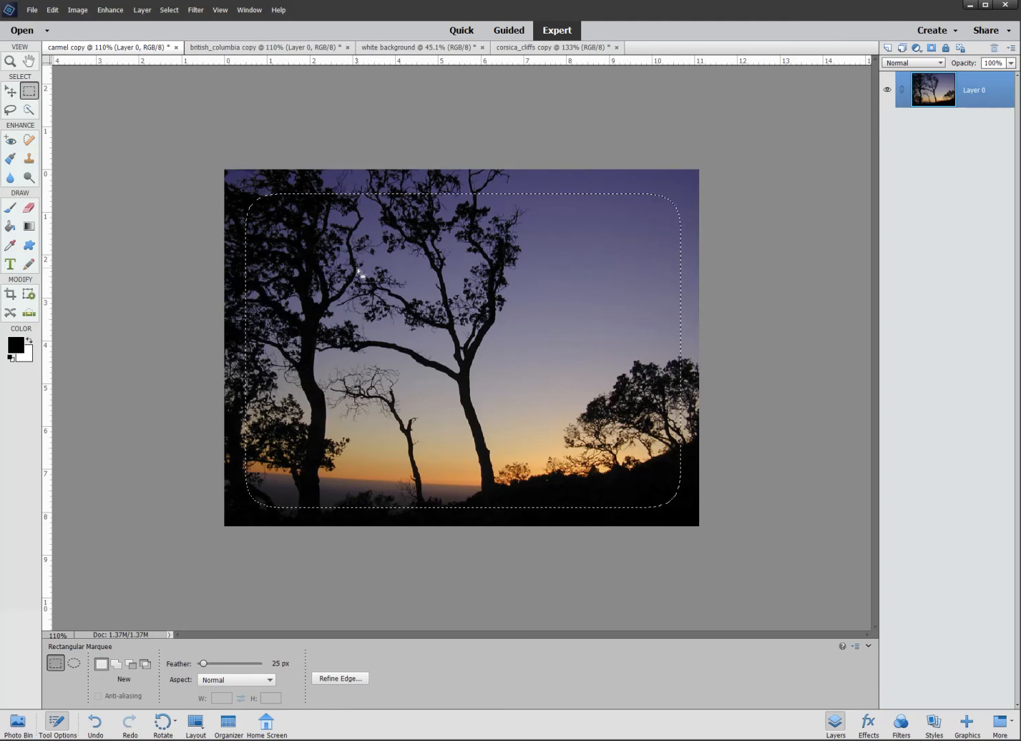
Invert the selection, delete the carmel photo's outer border to fade its edges, and deselect.
{"action": "left_click", "coordinate": [169, 11]}
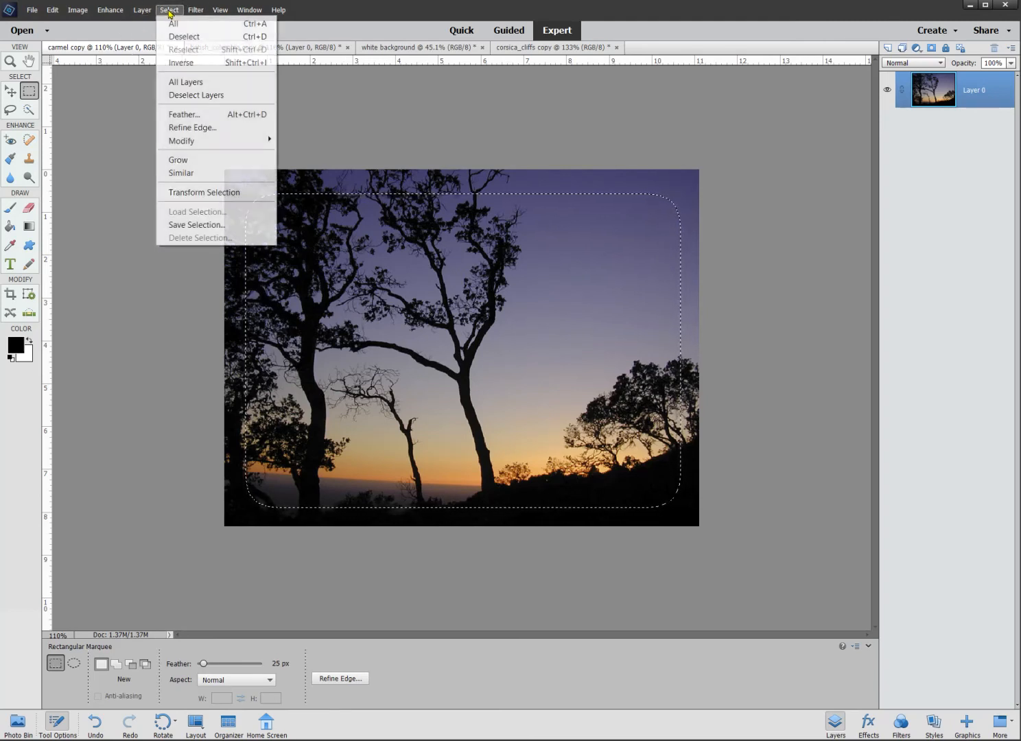
{"action": "left_click", "coordinate": [182, 64]}
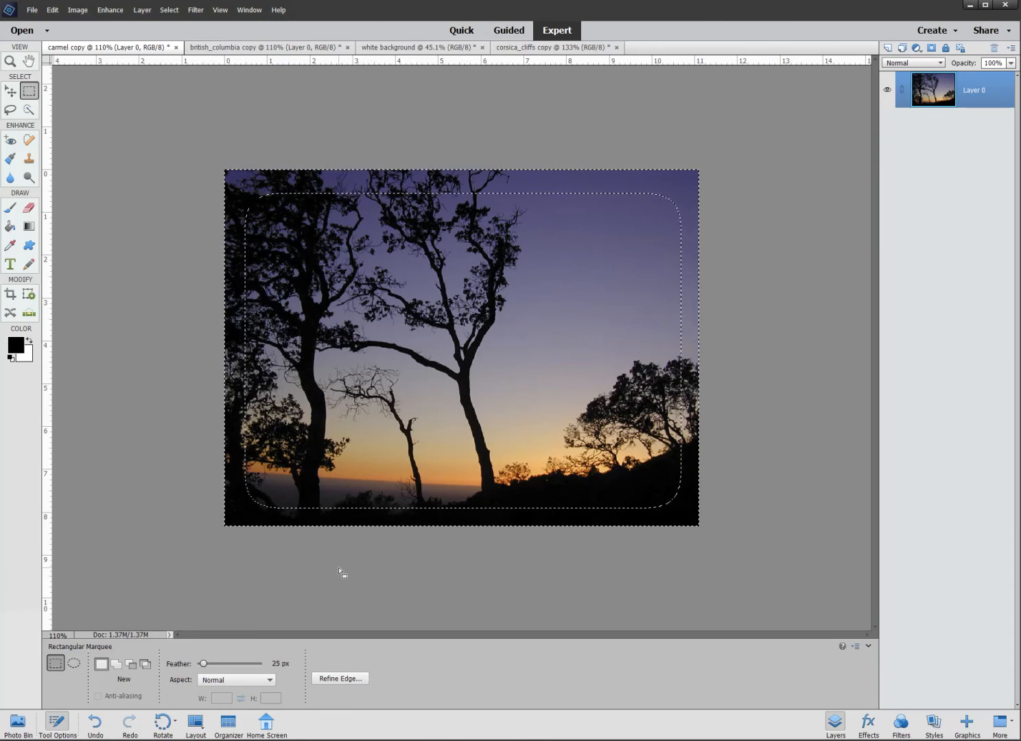
{"action": "key", "text": "Delete"}
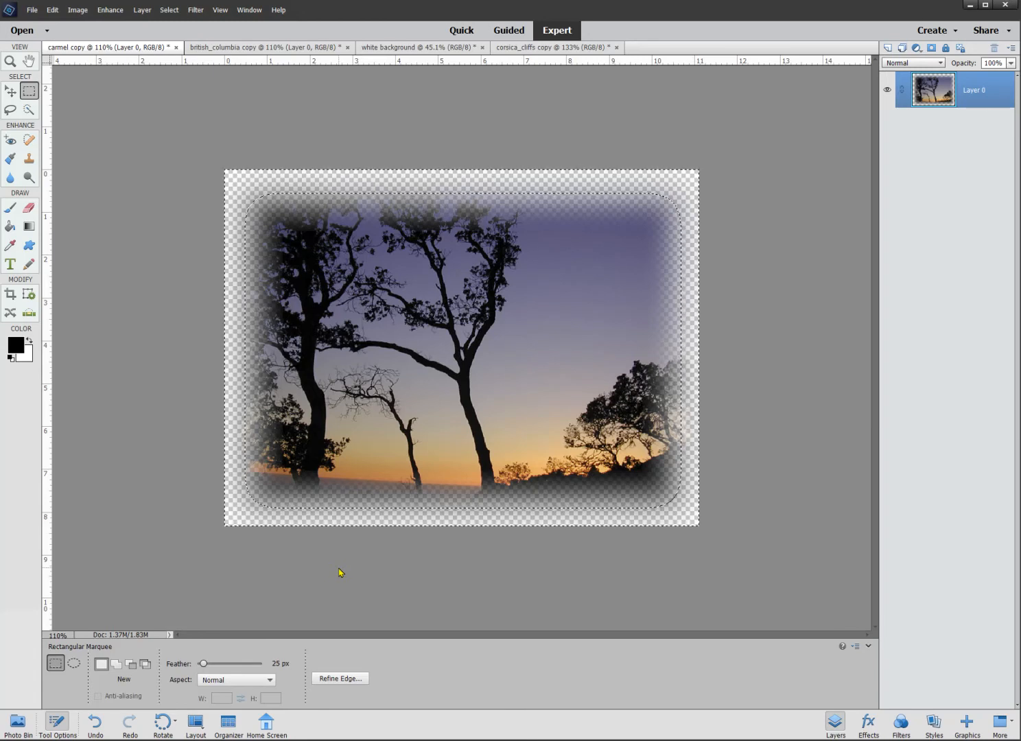
{"action": "left_click", "coordinate": [760, 431]}
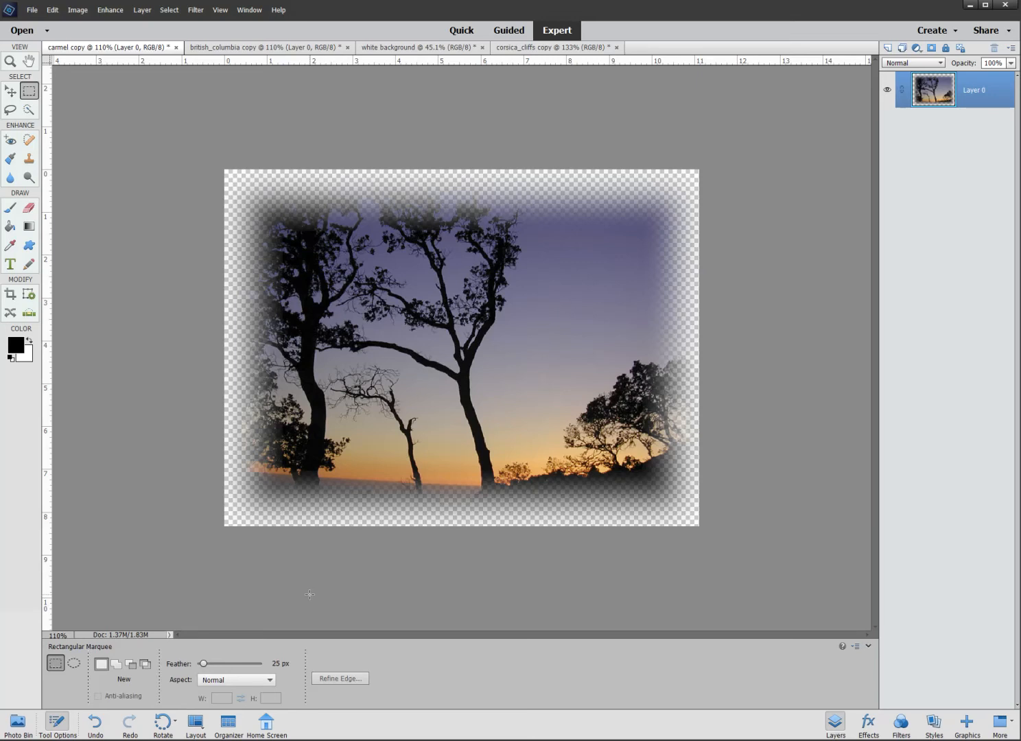
{"action": "left_click", "coordinate": [169, 10]}
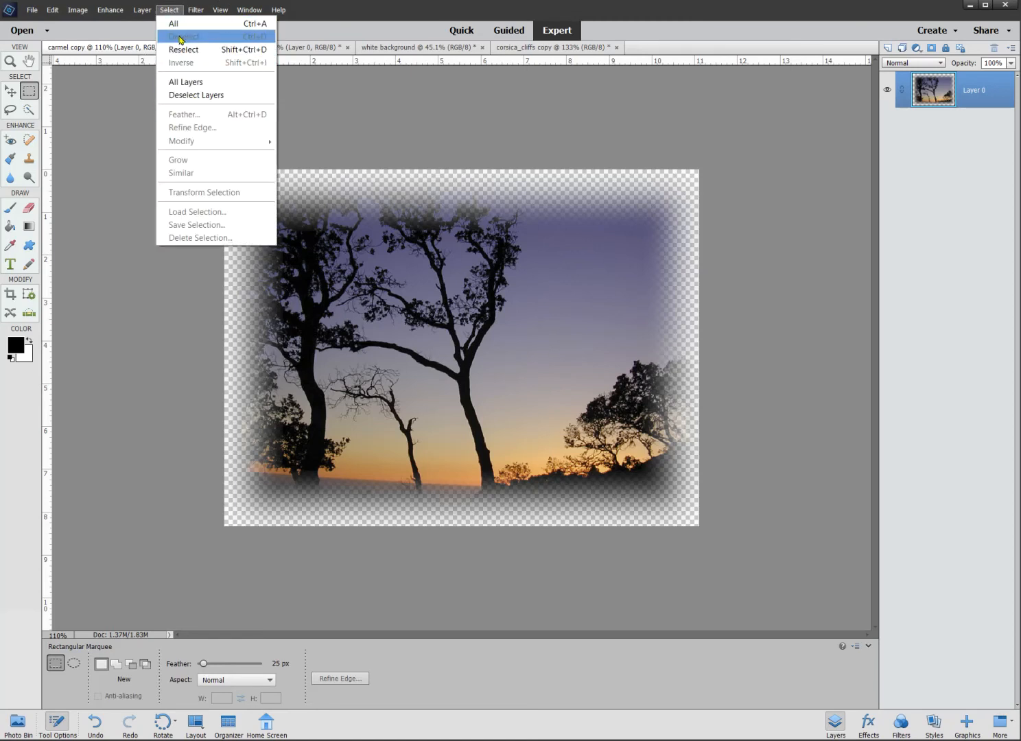
{"action": "left_click", "coordinate": [376, 112]}
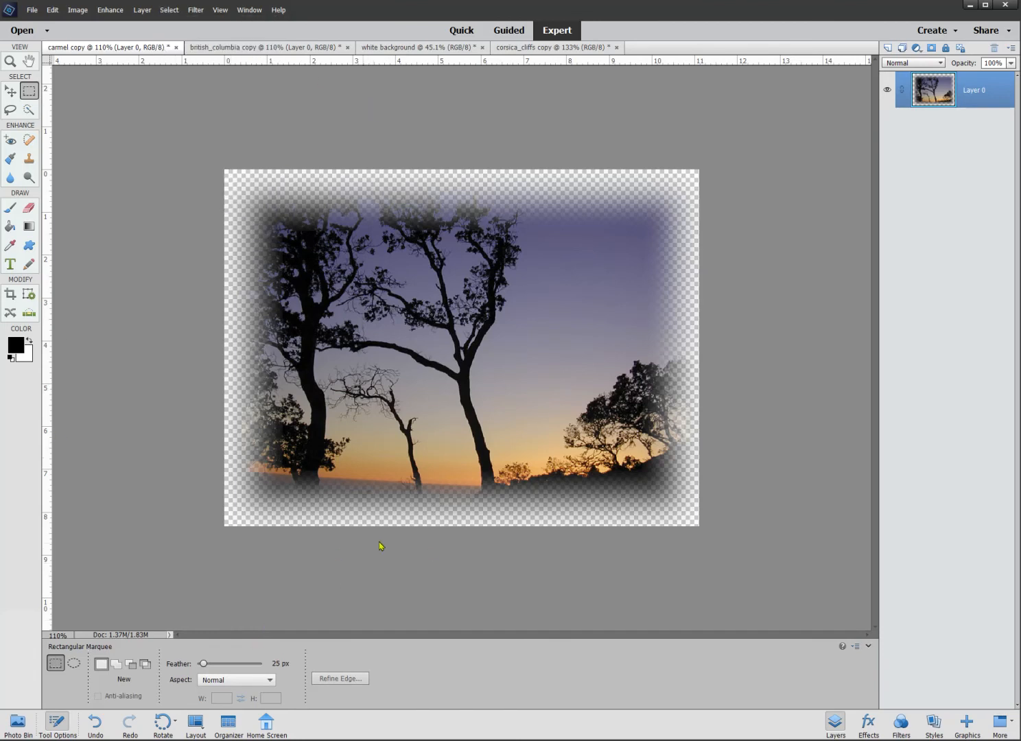
Switch to the british_columbia copy photo and select a feathered rectangle about half an inch inside its edges.
{"action": "left_click", "coordinate": [14, 732]}
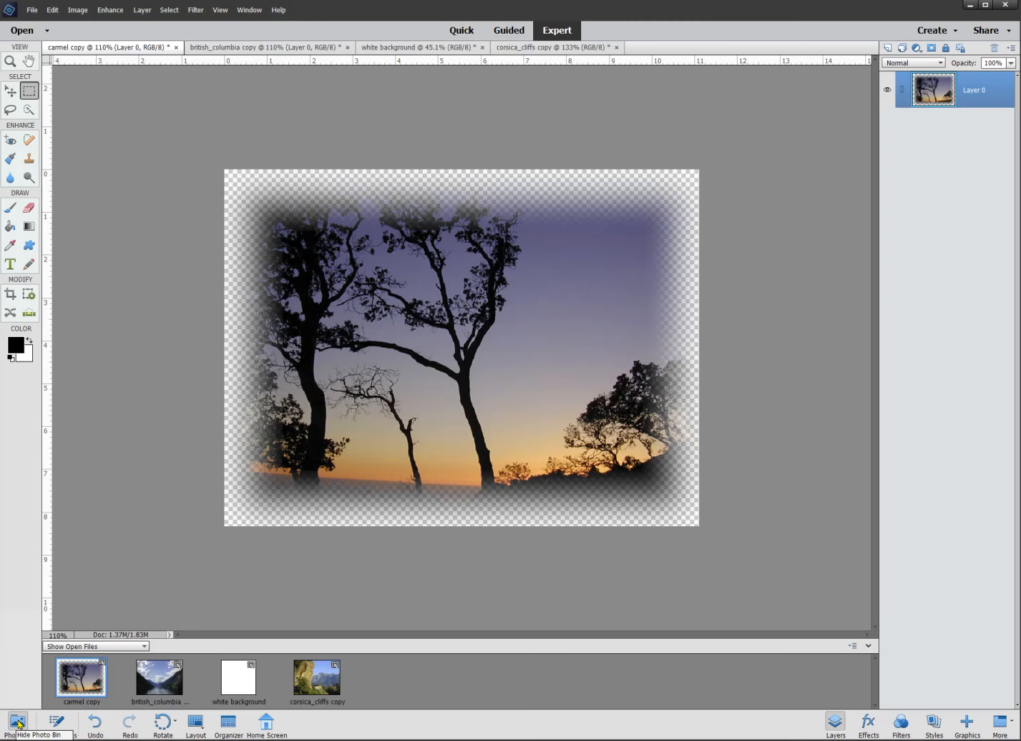
{"action": "left_click", "coordinate": [160, 681]}
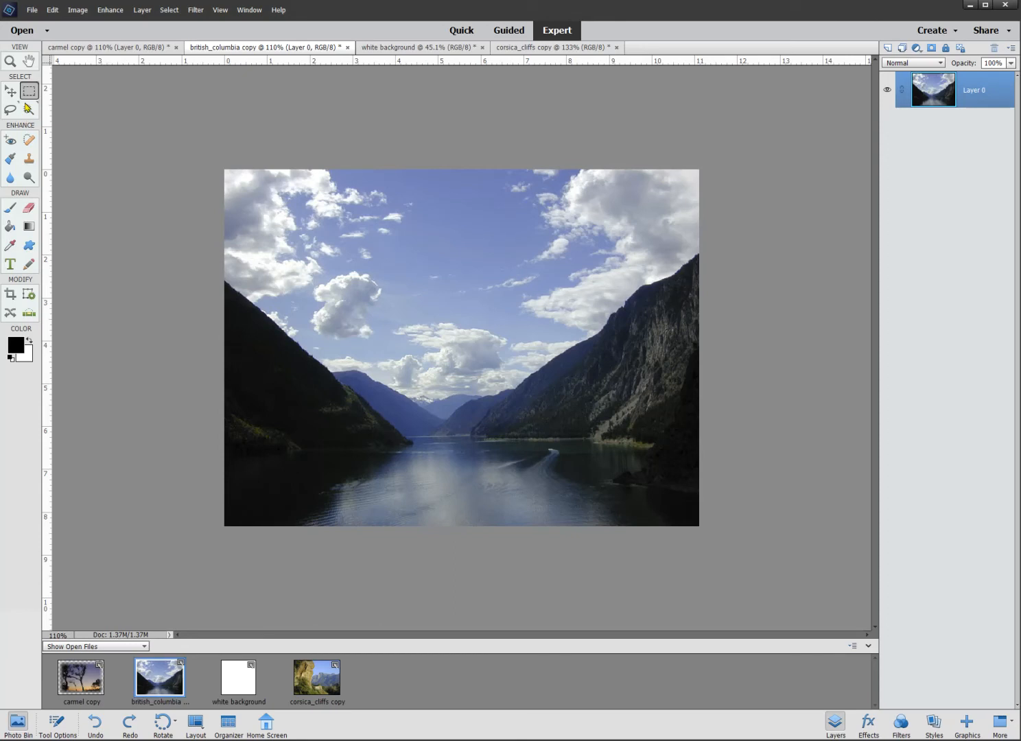
{"action": "left_click", "coordinate": [31, 91]}
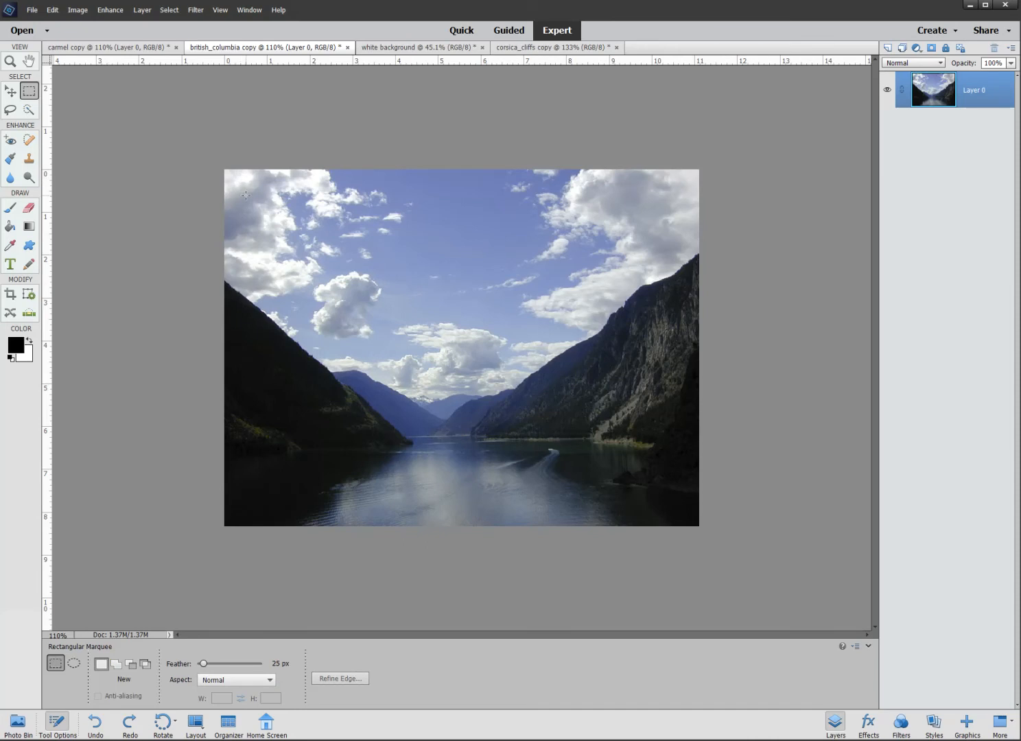
{"action": "left_click_drag", "start_coordinate": [245, 194], "coordinate": [680, 506]}
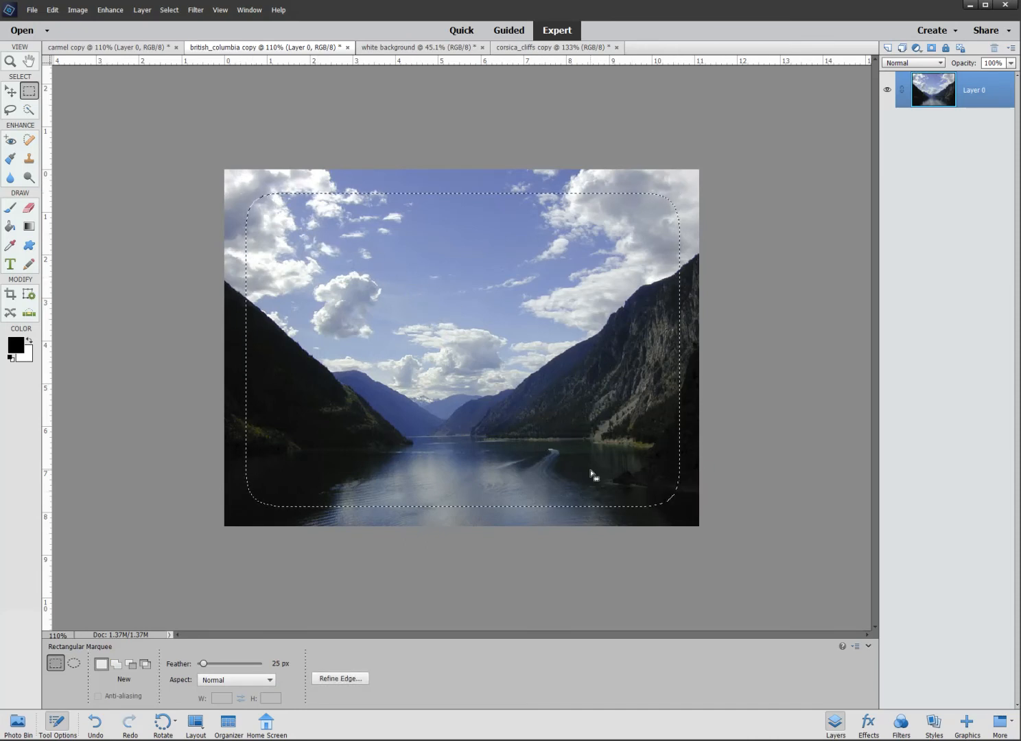
Invert the selection and delete the outer border of the british_columbia photo to fade its edges.
{"action": "left_click", "coordinate": [168, 10]}
{"action": "left_click", "coordinate": [180, 63]}
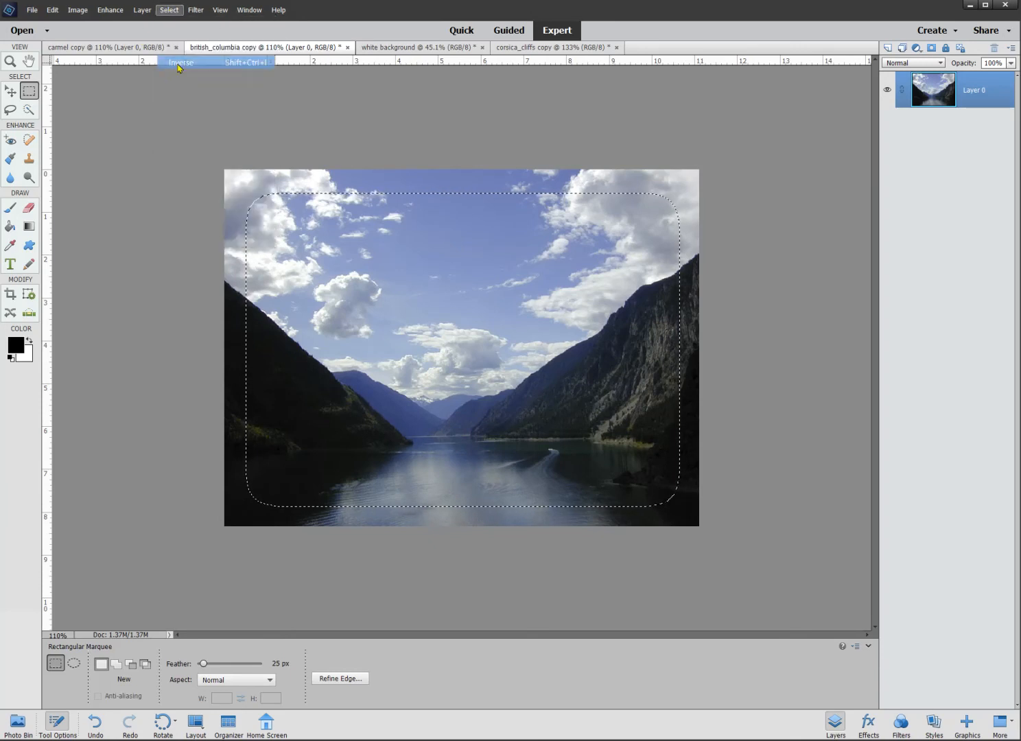
{"action": "key", "text": "Delete"}
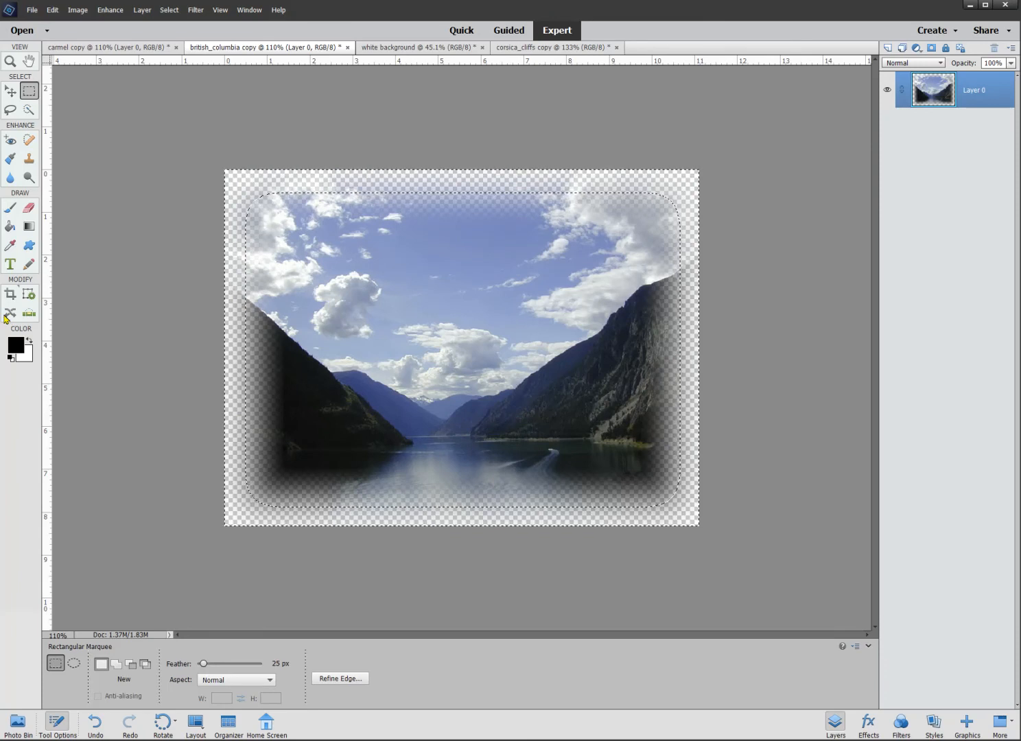
Switch to the corsica_cliffs copy photo and convert its background into a regular layer named Layer 0.
{"action": "left_click", "coordinate": [16, 726]}
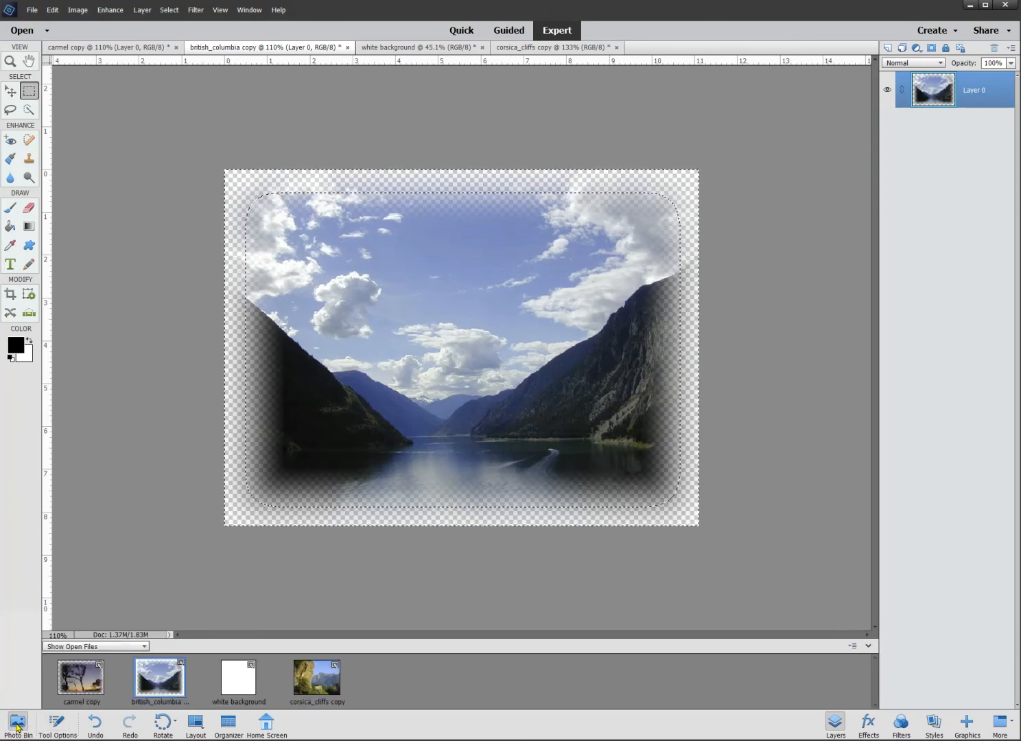
{"action": "left_click", "coordinate": [324, 681]}
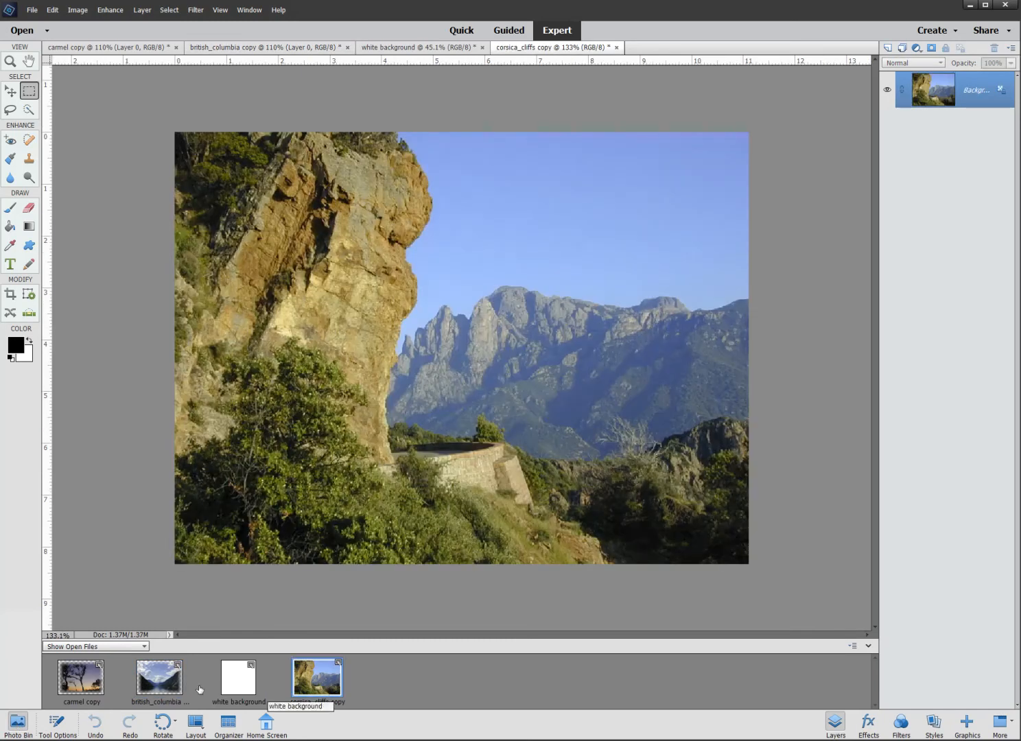
{"action": "left_click", "coordinate": [168, 682]}
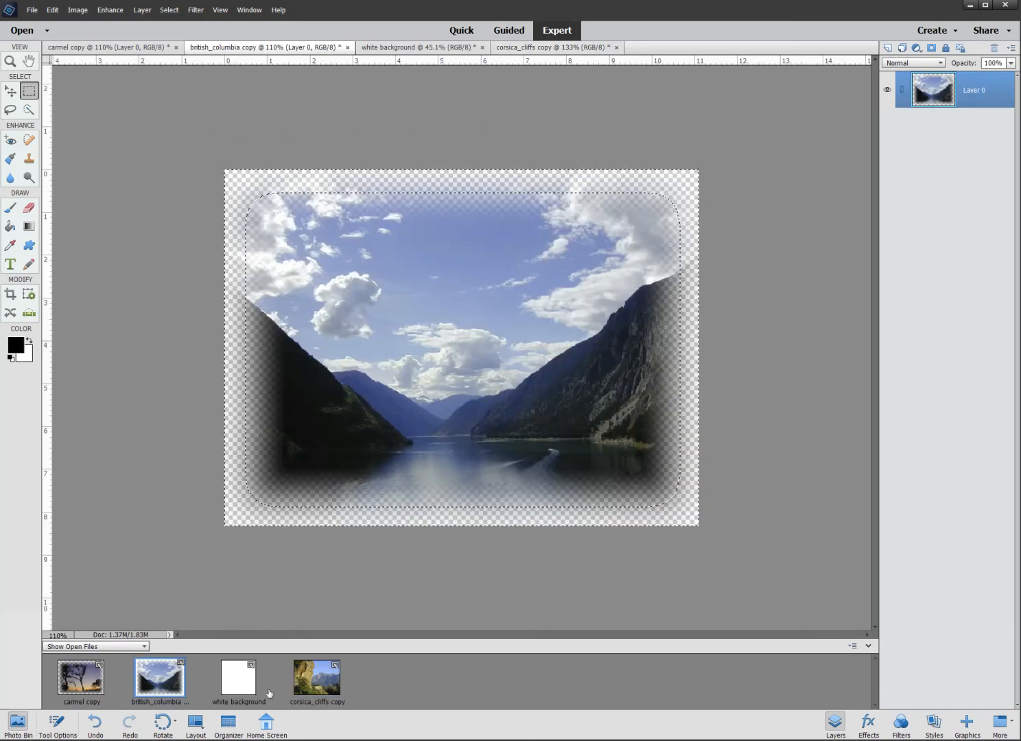
{"action": "left_click", "coordinate": [309, 689]}
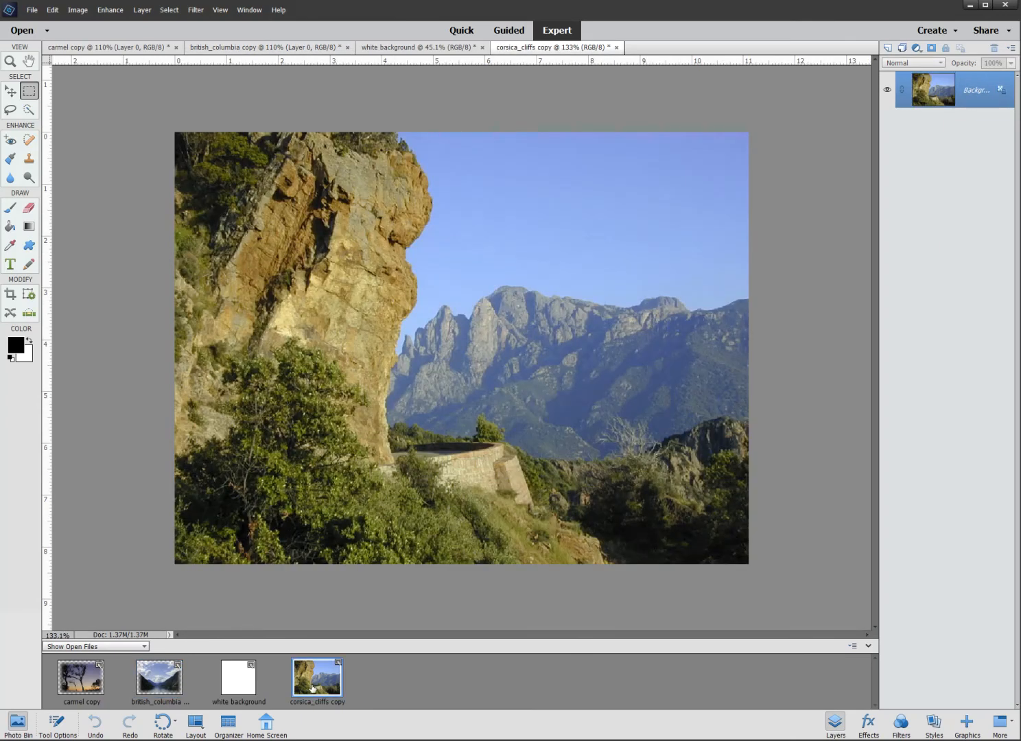
{"action": "left_click", "coordinate": [971, 90]}
{"action": "double_click", "coordinate": [975, 92]}
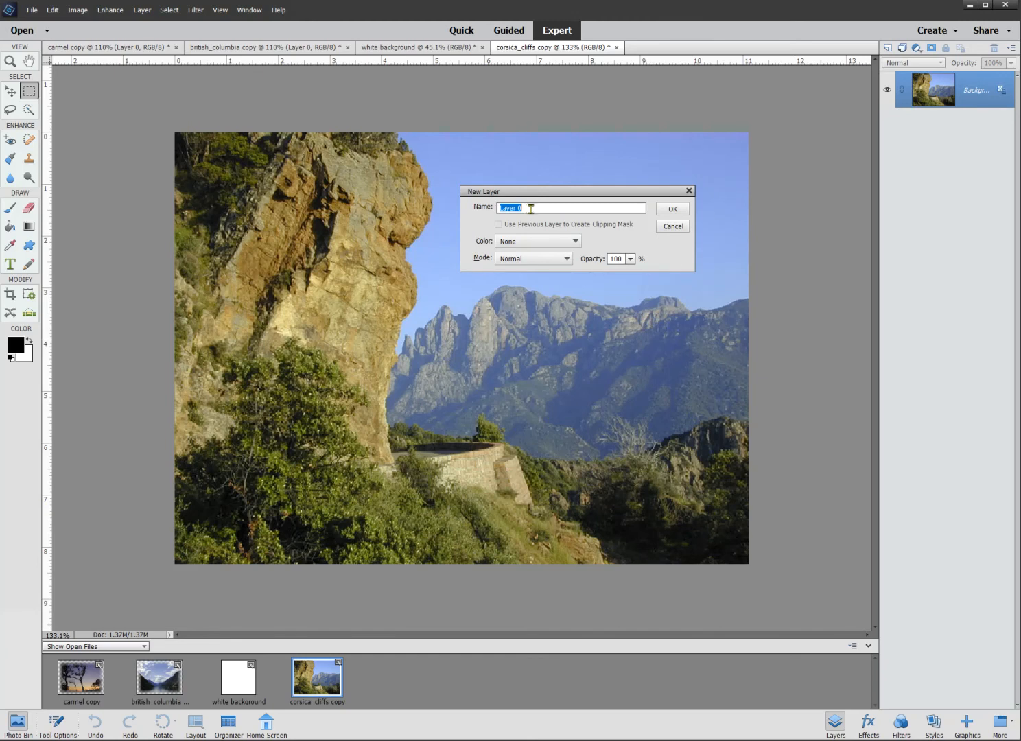
{"action": "left_click", "coordinate": [673, 209]}
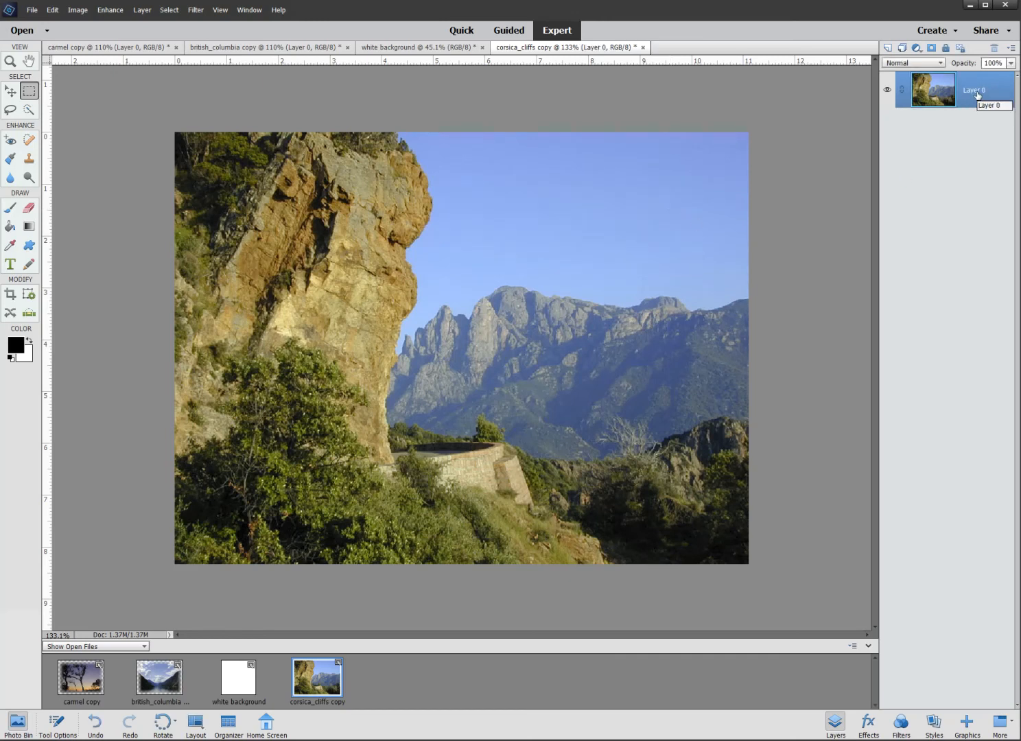
Select a feathered rectangle about half an inch inside the corsica_cliffs photo's edges with the Rectangular Marquee.
{"action": "left_click", "coordinate": [26, 93]}
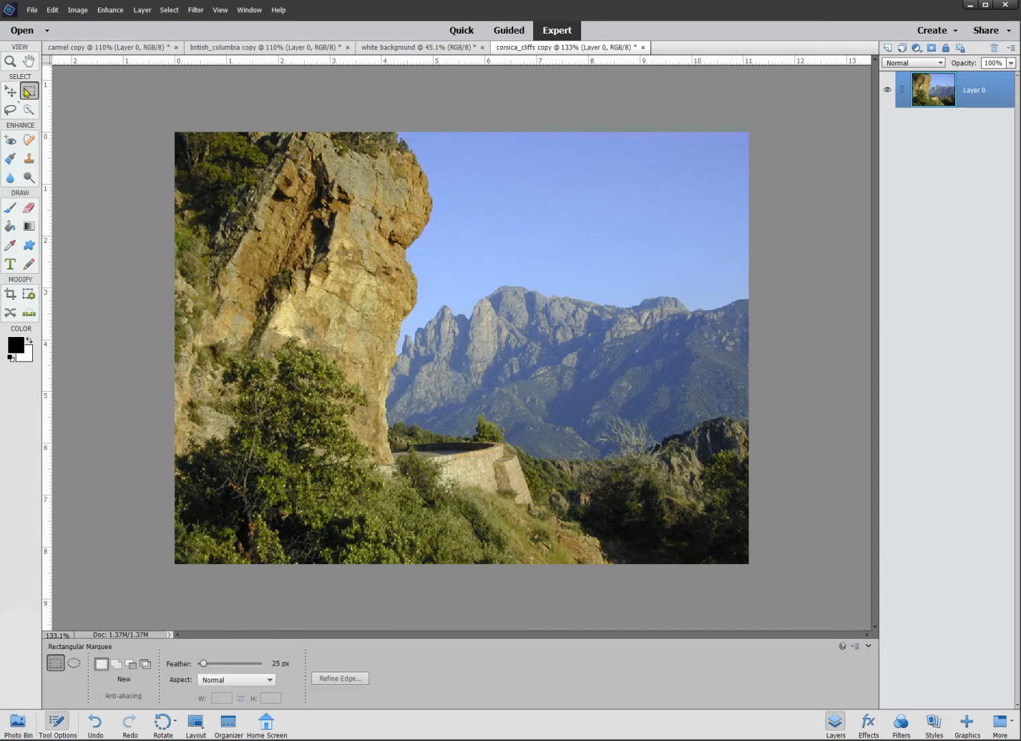
{"action": "left_click", "coordinate": [56, 664]}
{"action": "left_click_drag", "start_coordinate": [197, 160], "coordinate": [722, 542]}
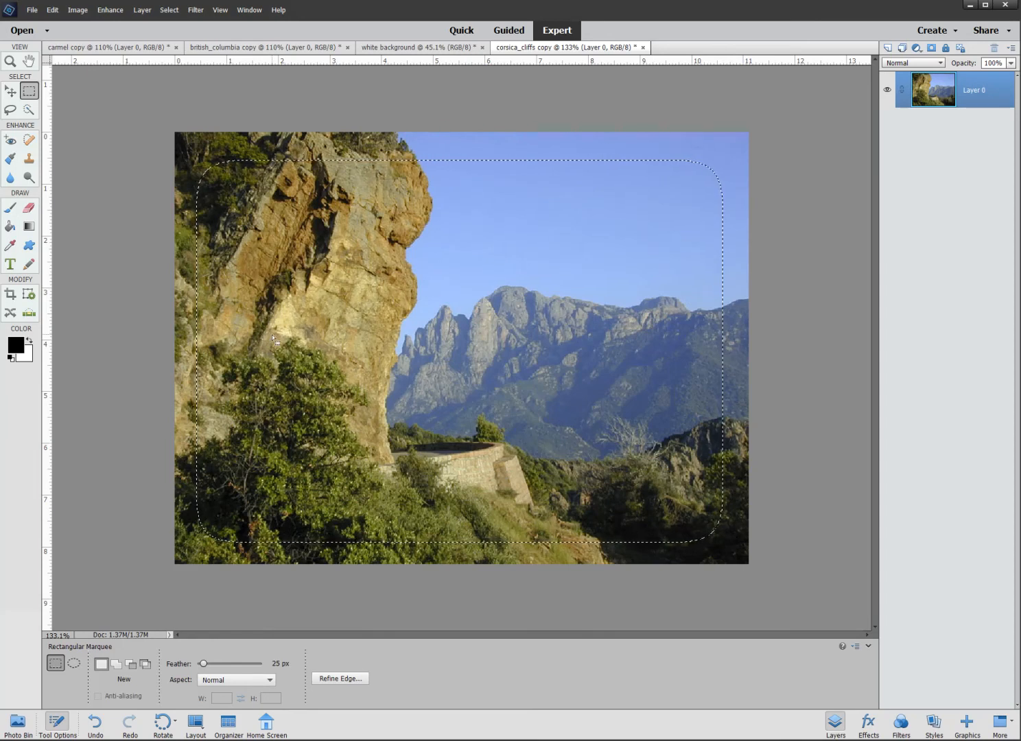
Invert the selection and delete the outer border of the corsica_cliffs photo to fade its edges.
{"action": "left_click", "coordinate": [167, 10]}
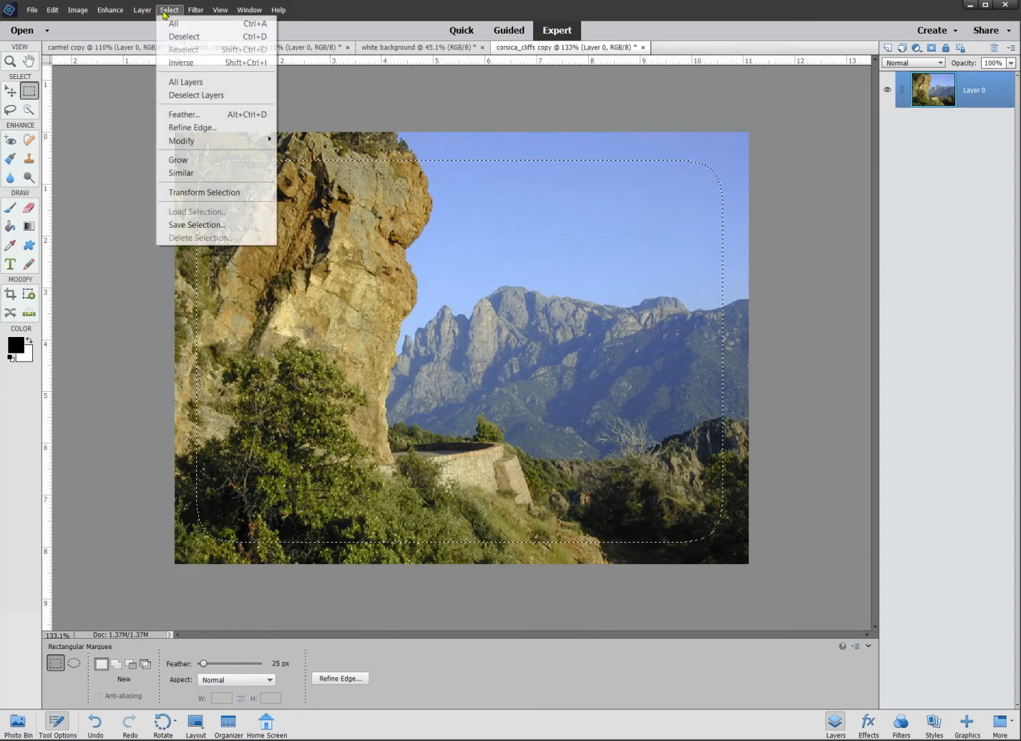
{"action": "left_click", "coordinate": [179, 63]}
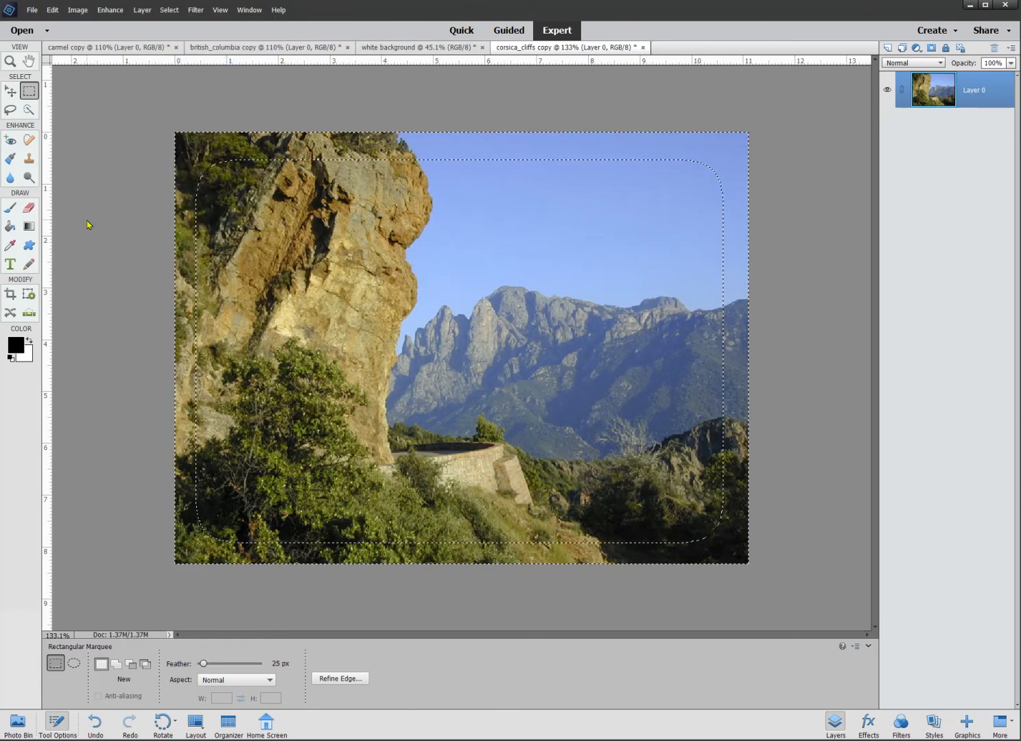
{"action": "key", "text": "Delete"}
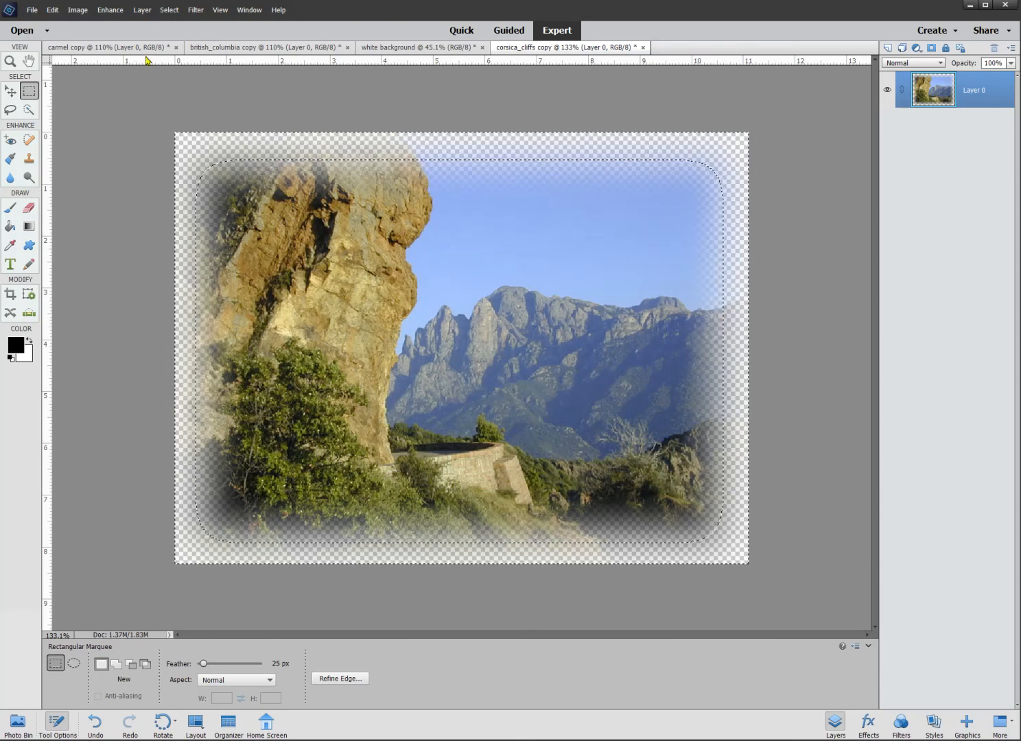
Deselect the selection on the corsica_cliffs copy photo, then show the open files and switch to the white background image.
{"action": "left_click", "coordinate": [170, 10]}
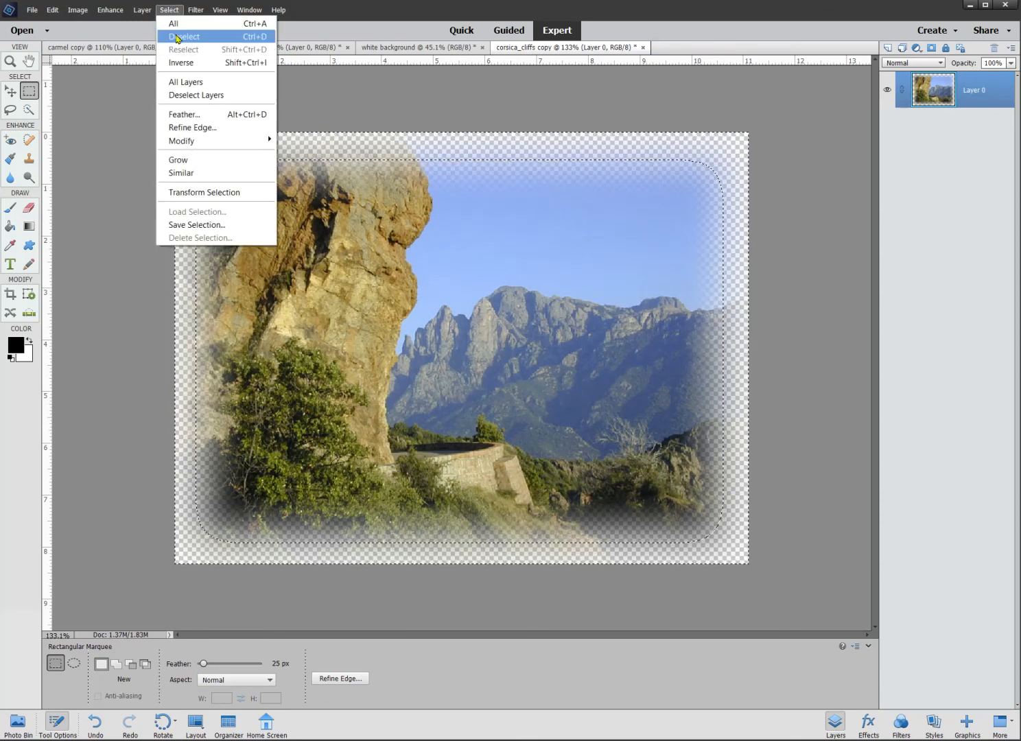
{"action": "left_click", "coordinate": [180, 36]}
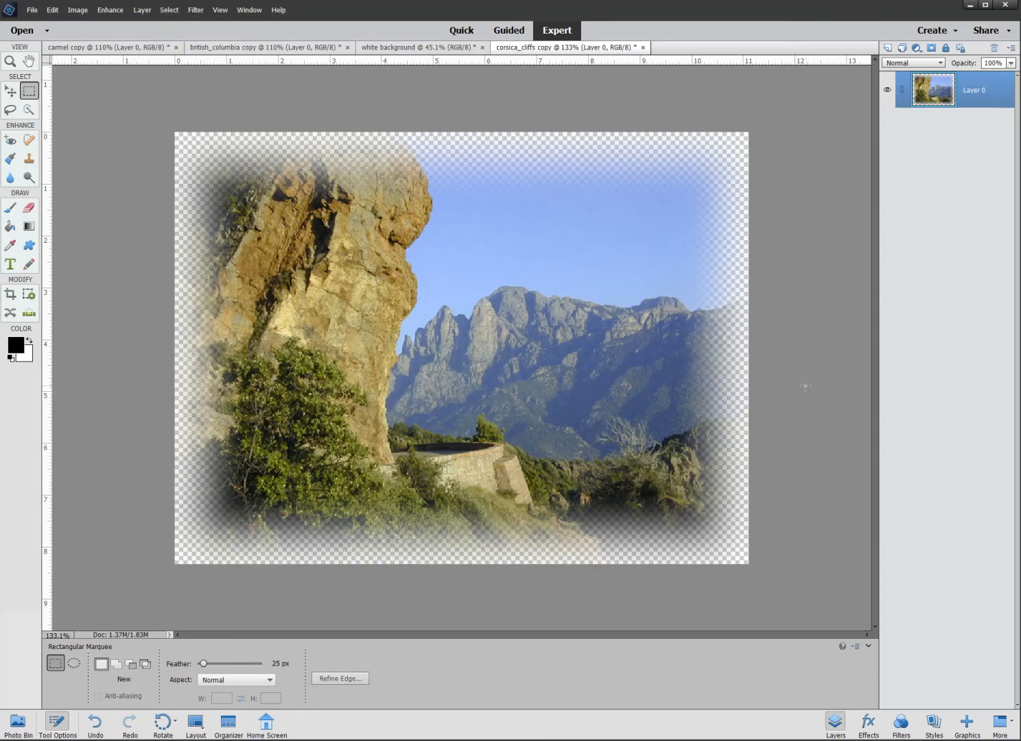
{"action": "left_click", "coordinate": [16, 726]}
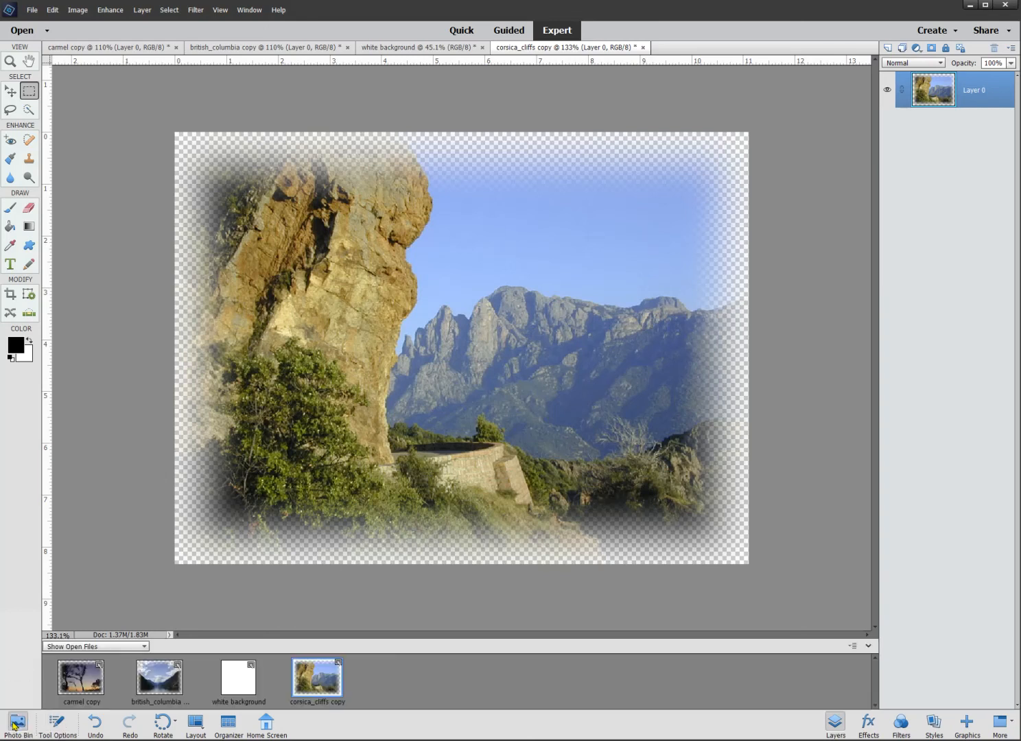
{"action": "left_click", "coordinate": [241, 679]}
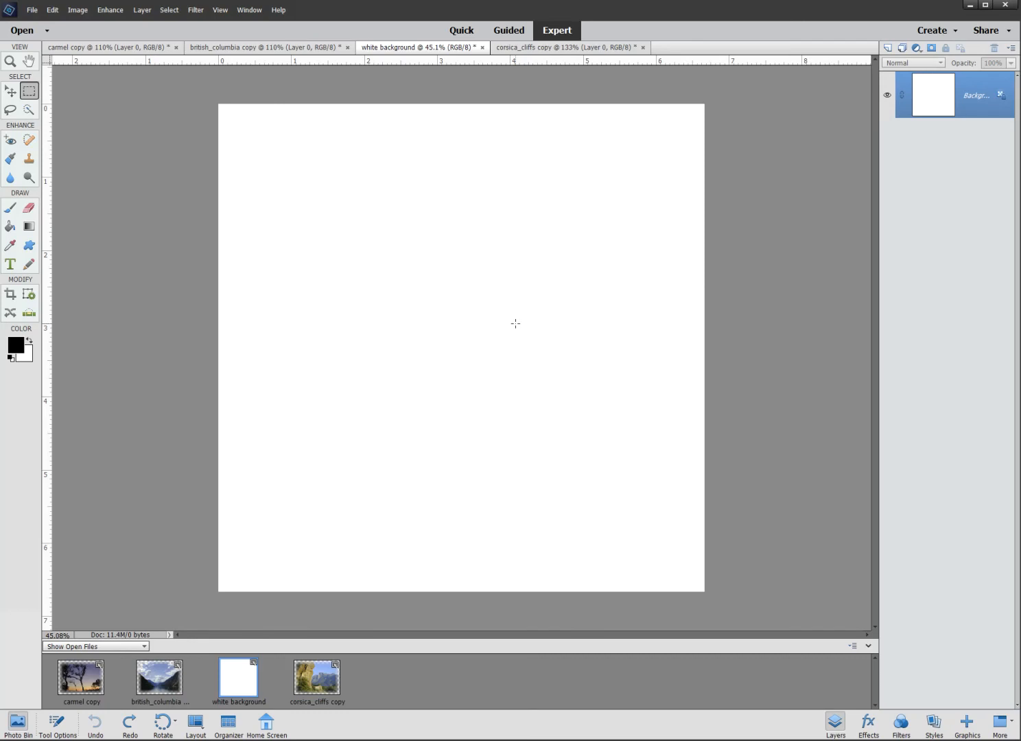
{"action": "left_click", "coordinate": [32, 10]}
{"action": "mouse_move", "coordinate": [43, 22]}
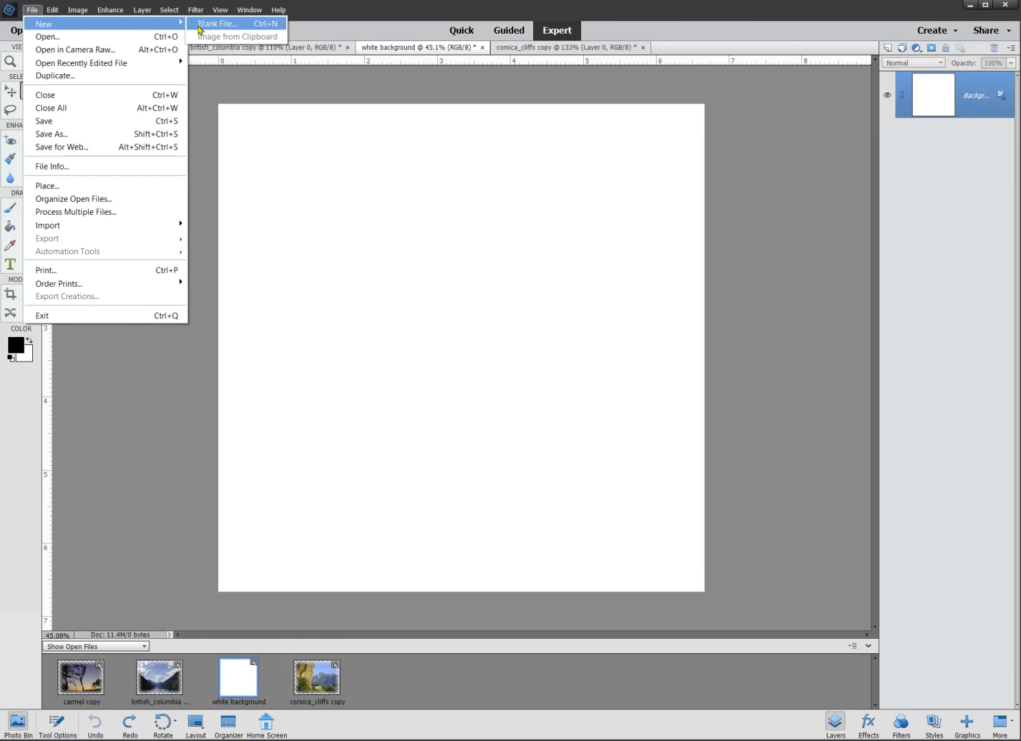
{"action": "left_click", "coordinate": [153, 380]}
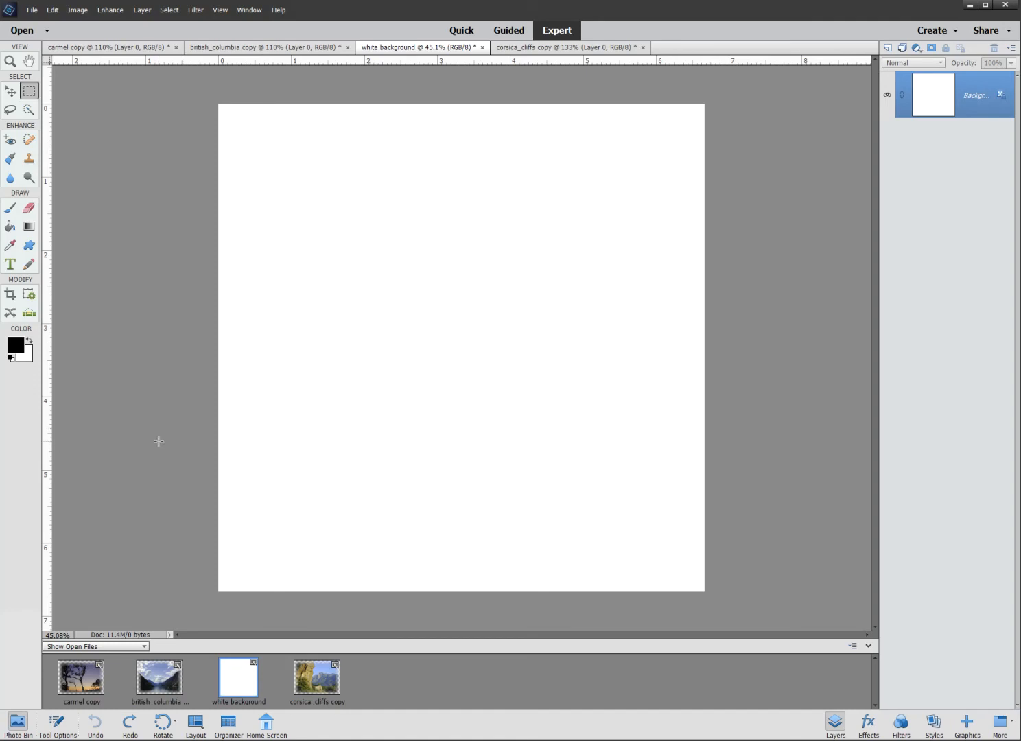
{"action": "left_click", "coordinate": [82, 682]}
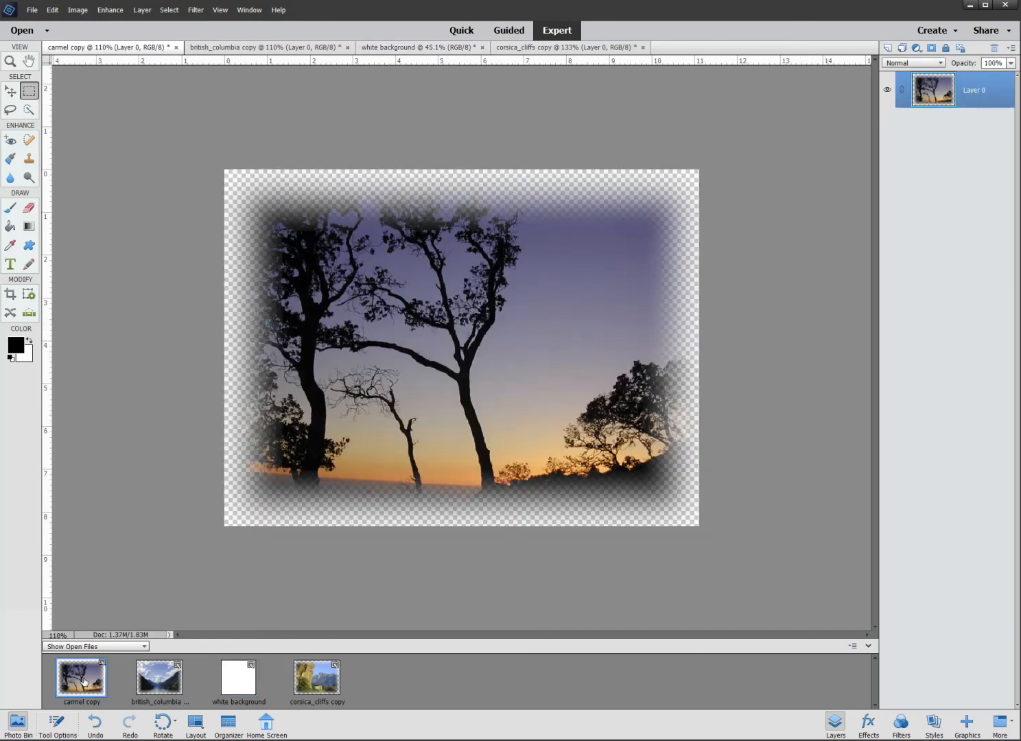
{"action": "left_click", "coordinate": [235, 684]}
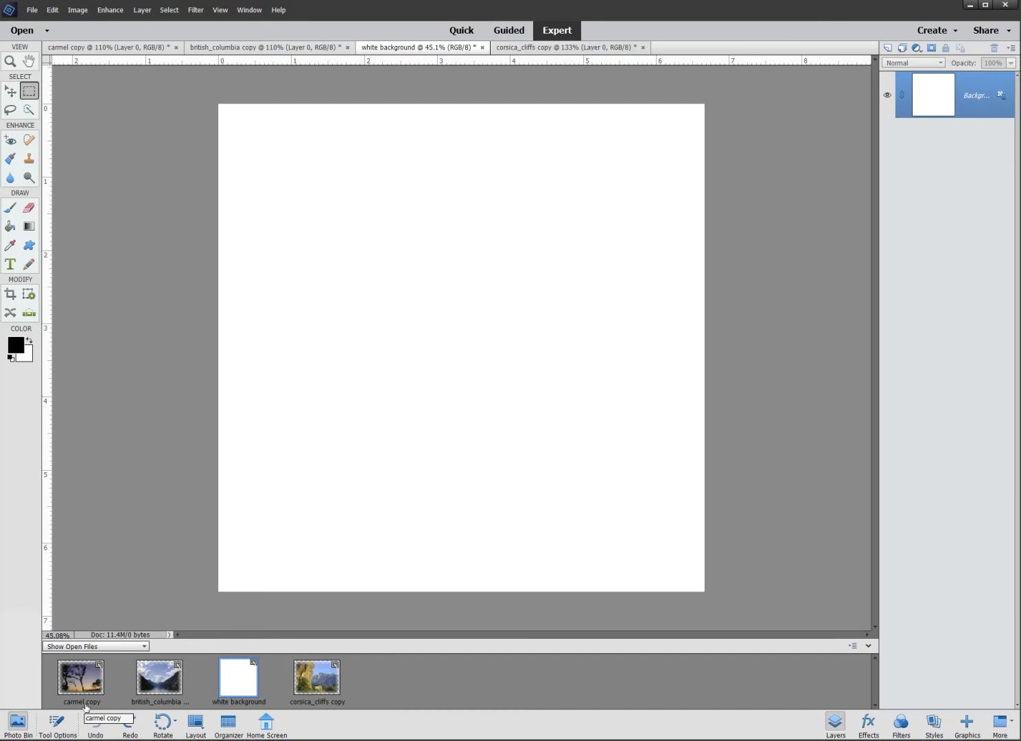
Add the carmel copy photo to the white background image and move it into the canvas's upper-left area.
{"action": "left_click_drag", "start_coordinate": [86, 680], "coordinate": [453, 311]}
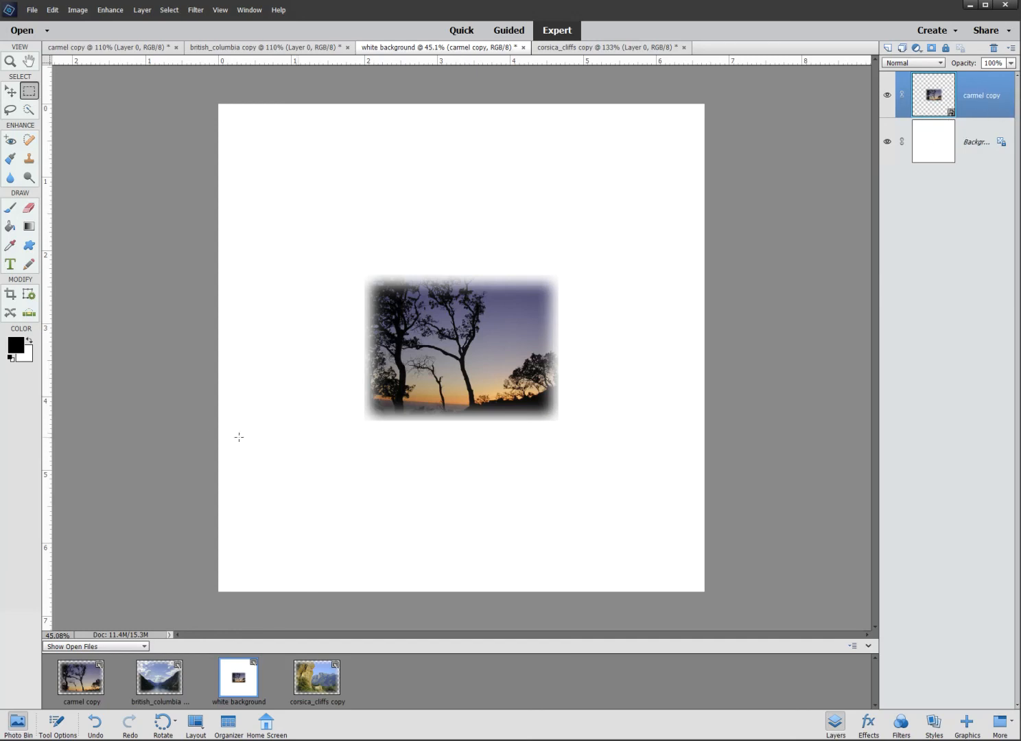
{"action": "left_click", "coordinate": [11, 95]}
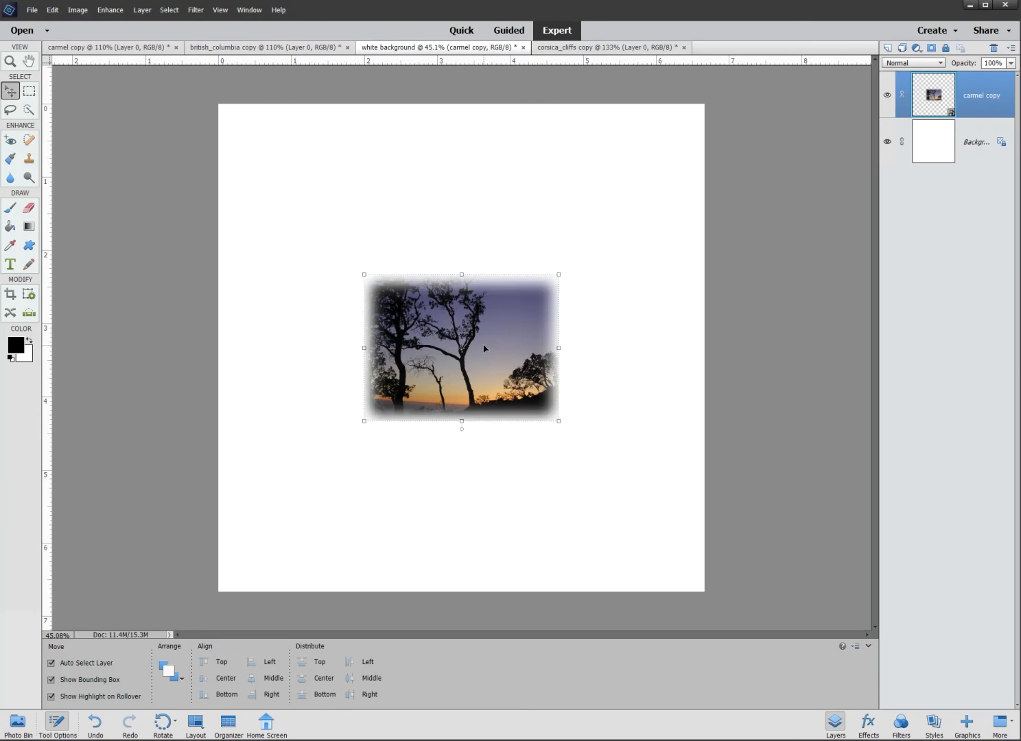
{"action": "left_click_drag", "start_coordinate": [484, 349], "coordinate": [387, 256]}
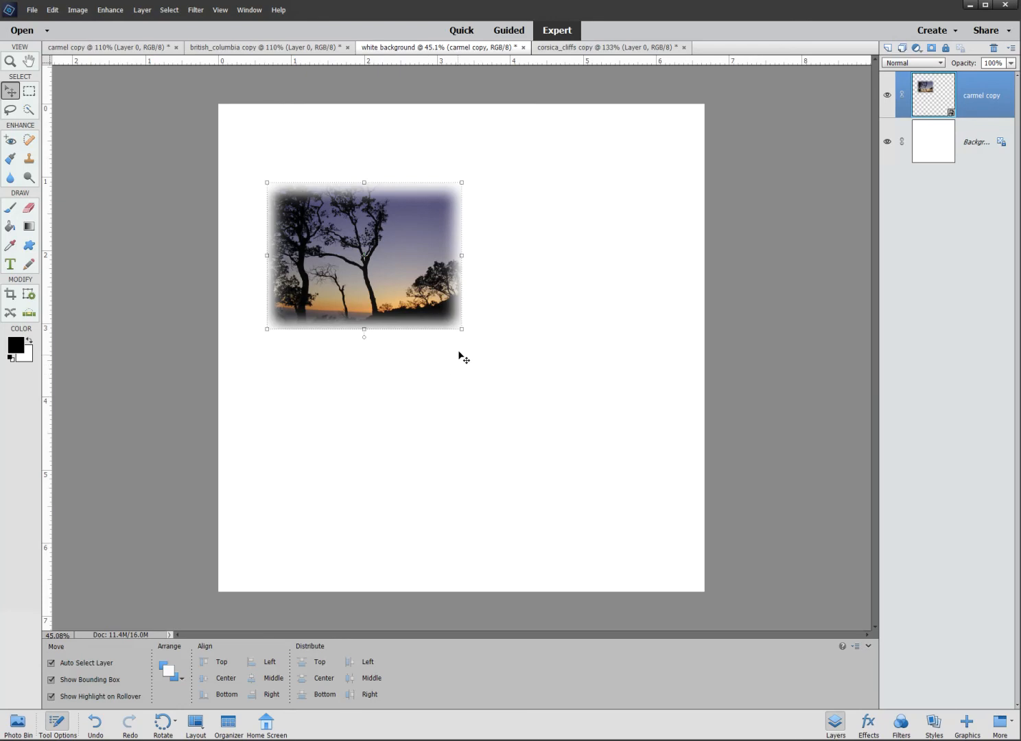
Enlarge the carmel photo proportionally to about 125% and shift it about half an inch from the canvas's left edge.
{"action": "left_click_drag", "start_coordinate": [459, 330], "coordinate": [499, 382]}
{"action": "left_click_drag", "start_coordinate": [409, 296], "coordinate": [397, 266]}
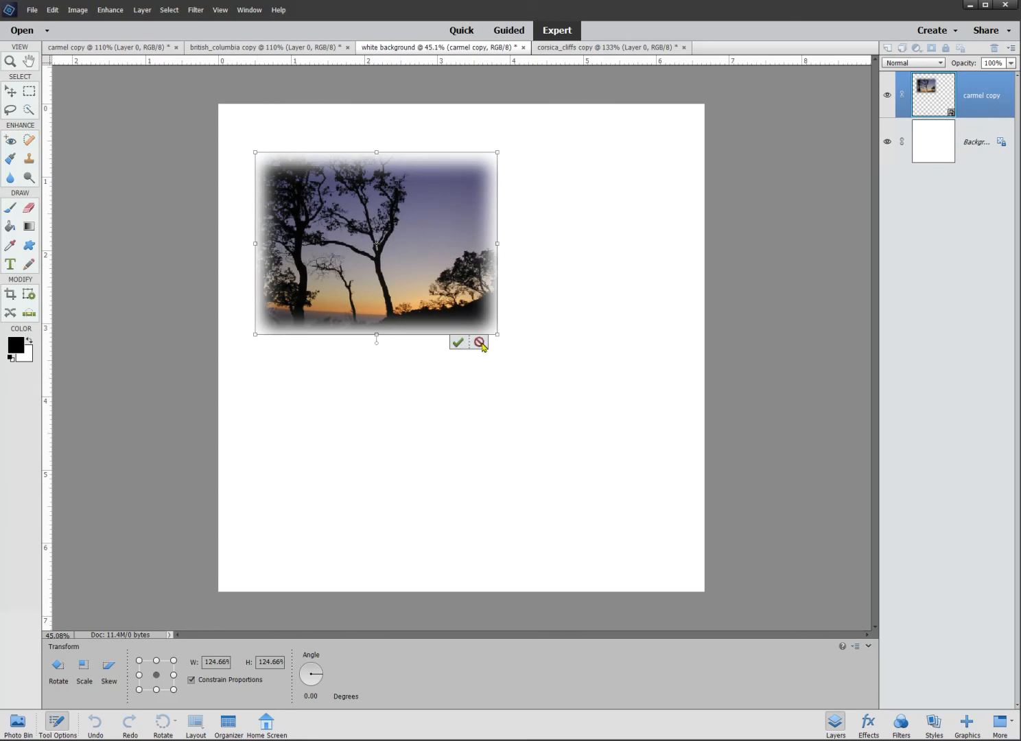
{"action": "left_click", "coordinate": [458, 342]}
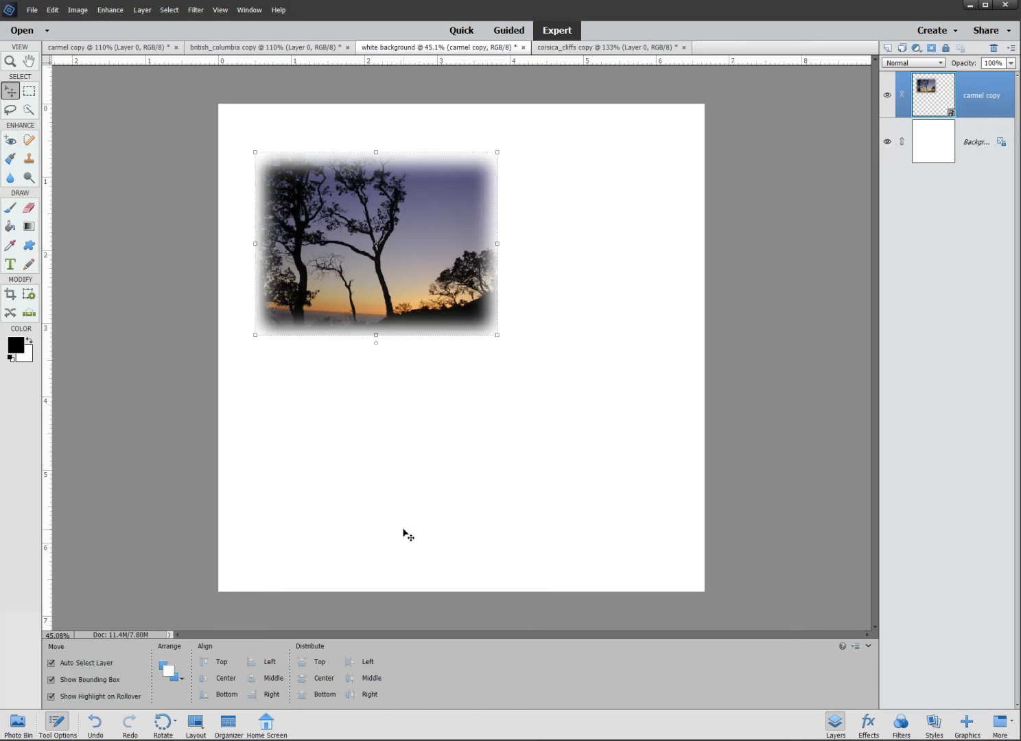
{"action": "left_click", "coordinate": [564, 464]}
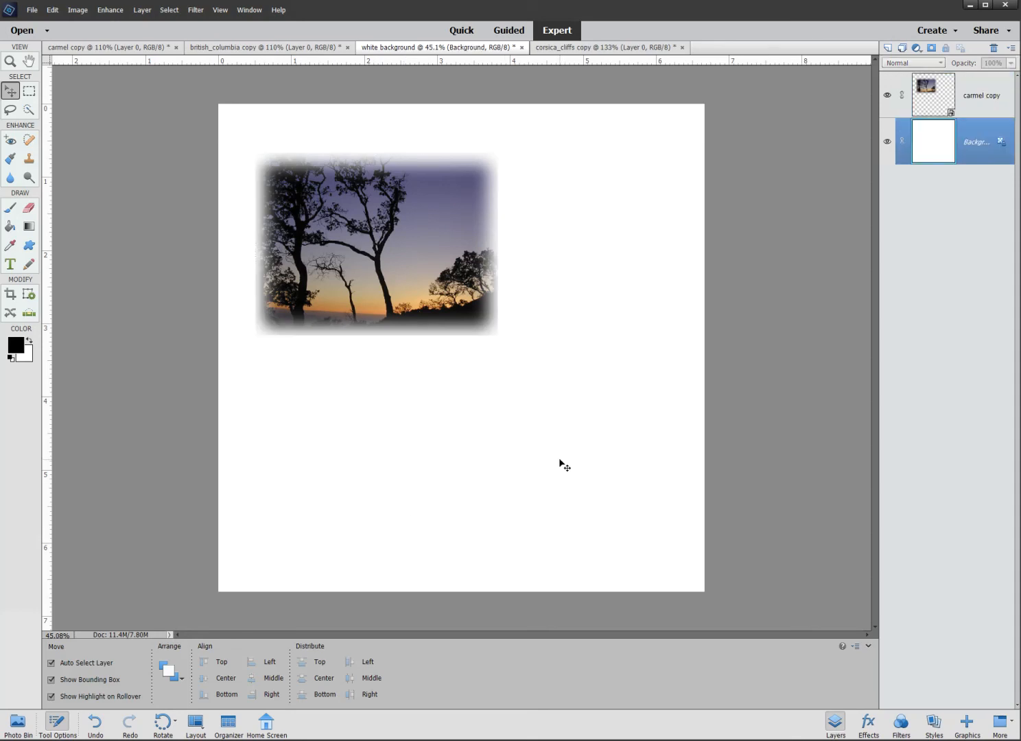
Add the british_columbia copy photo to the white background image and move it right of center, below the carmel photo's right corner.
{"action": "left_click", "coordinate": [17, 724]}
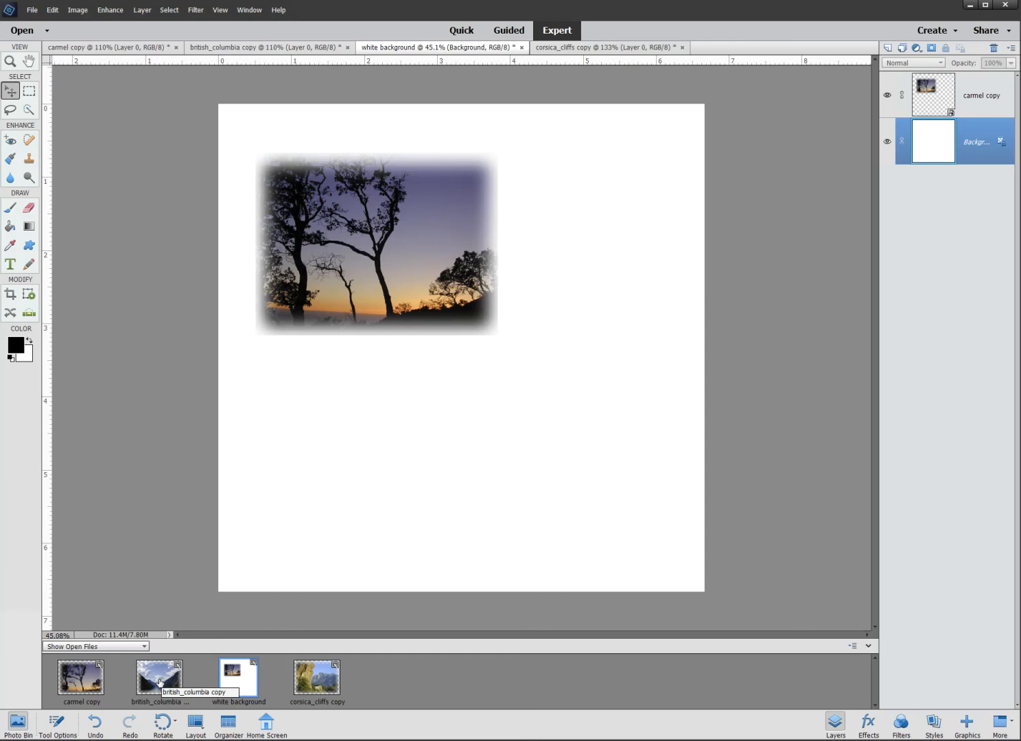
{"action": "left_click_drag", "start_coordinate": [159, 682], "coordinate": [424, 446]}
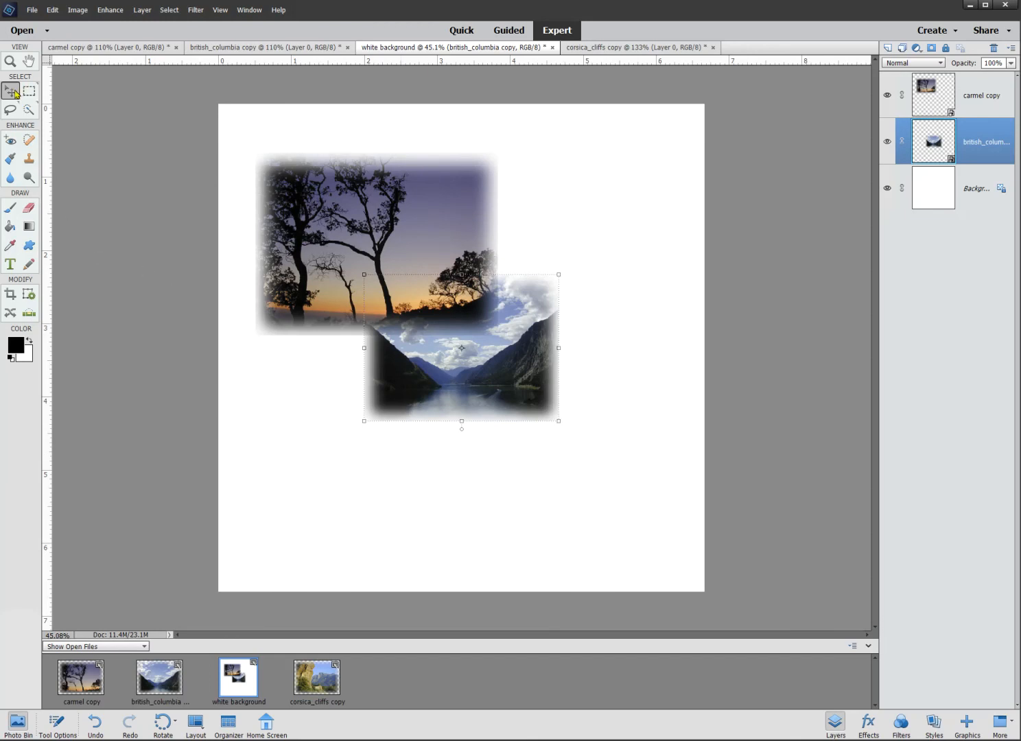
{"action": "left_click_drag", "start_coordinate": [464, 362], "coordinate": [550, 394]}
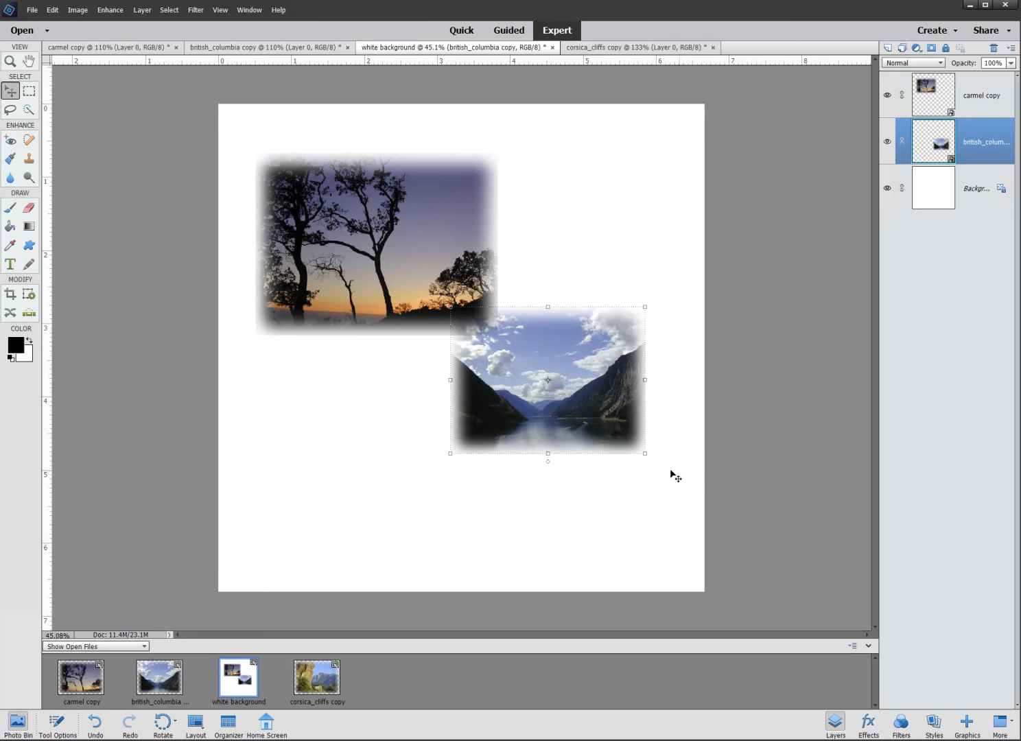
Enlarge the british_columbia photo proportionally to about 123% and move it up near the canvas's right edge, slightly overlapping the carmel photo.
{"action": "left_click_drag", "start_coordinate": [645, 454], "coordinate": [679, 499]}
{"action": "left_click_drag", "start_coordinate": [588, 392], "coordinate": [595, 297]}
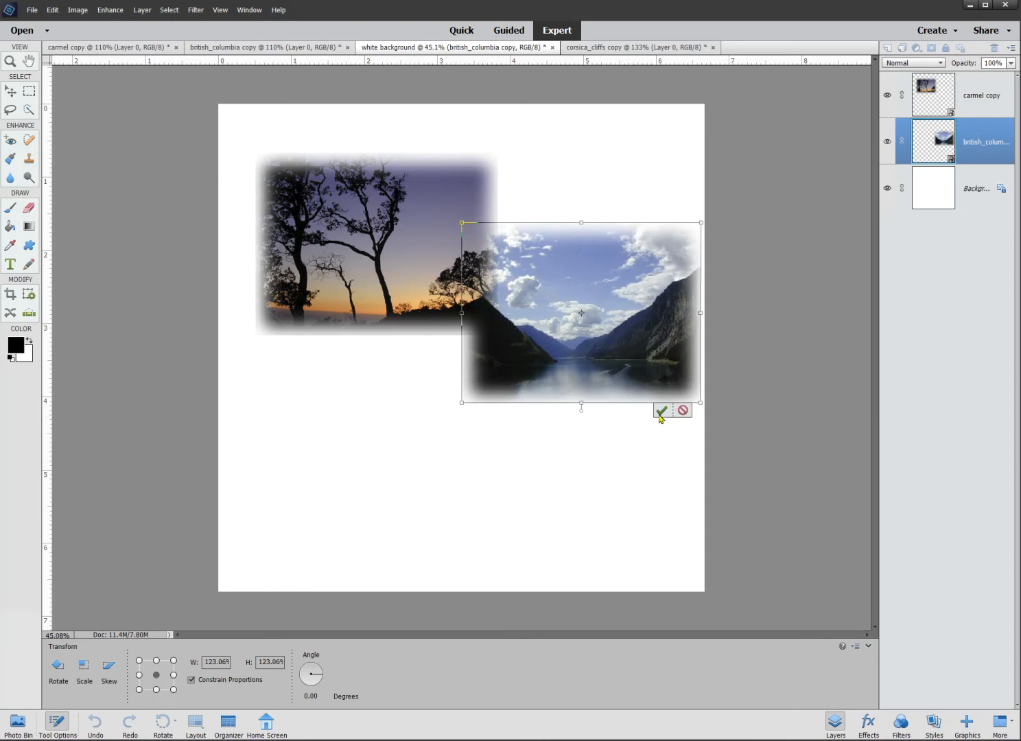
{"action": "left_click", "coordinate": [661, 411]}
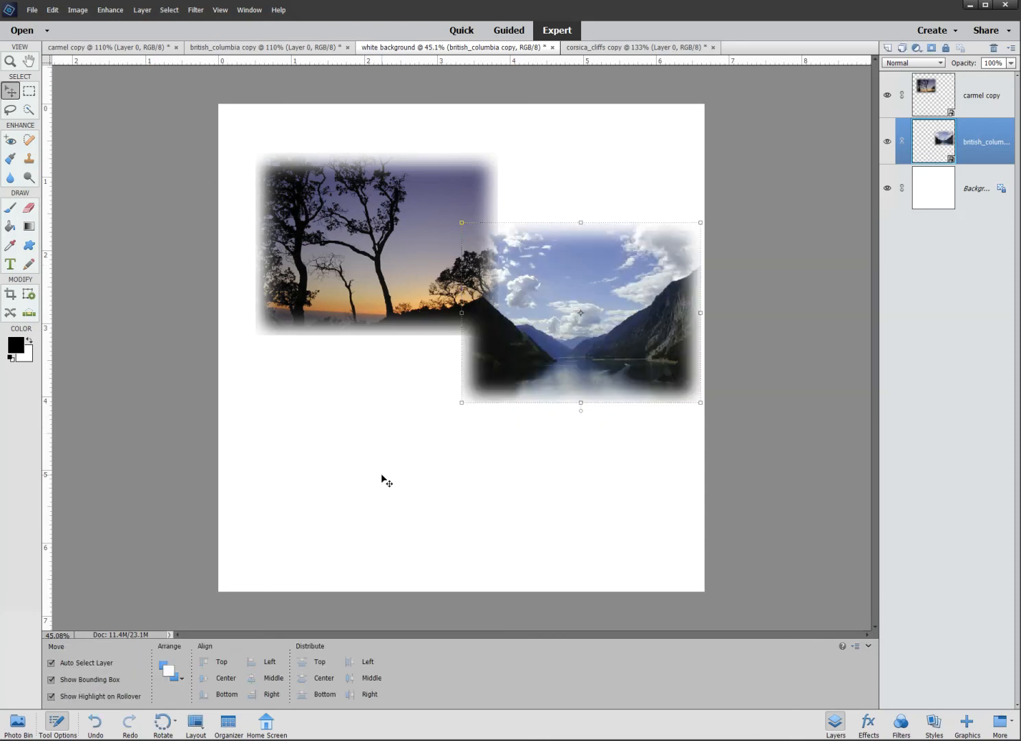
Add the corsica_cliffs copy photo directly above the Background layer and move it into the canvas's lower-left area.
{"action": "left_click", "coordinate": [419, 451]}
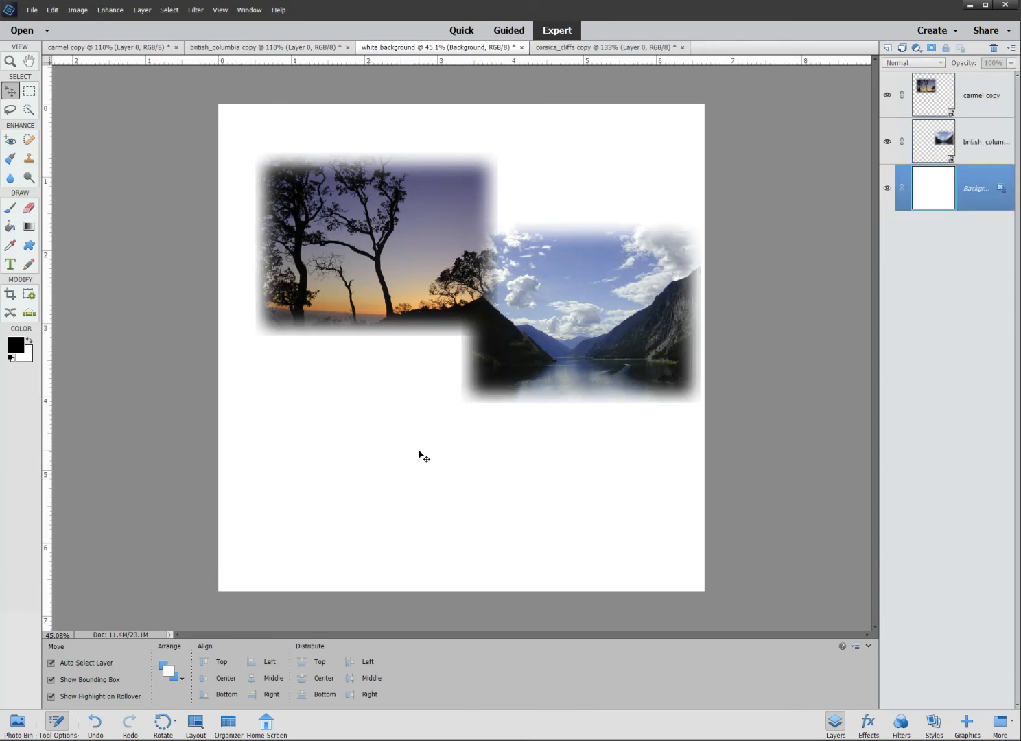
{"action": "key", "text": "ctrl"}
{"action": "left_click", "coordinate": [978, 199]}
{"action": "left_click", "coordinate": [18, 731]}
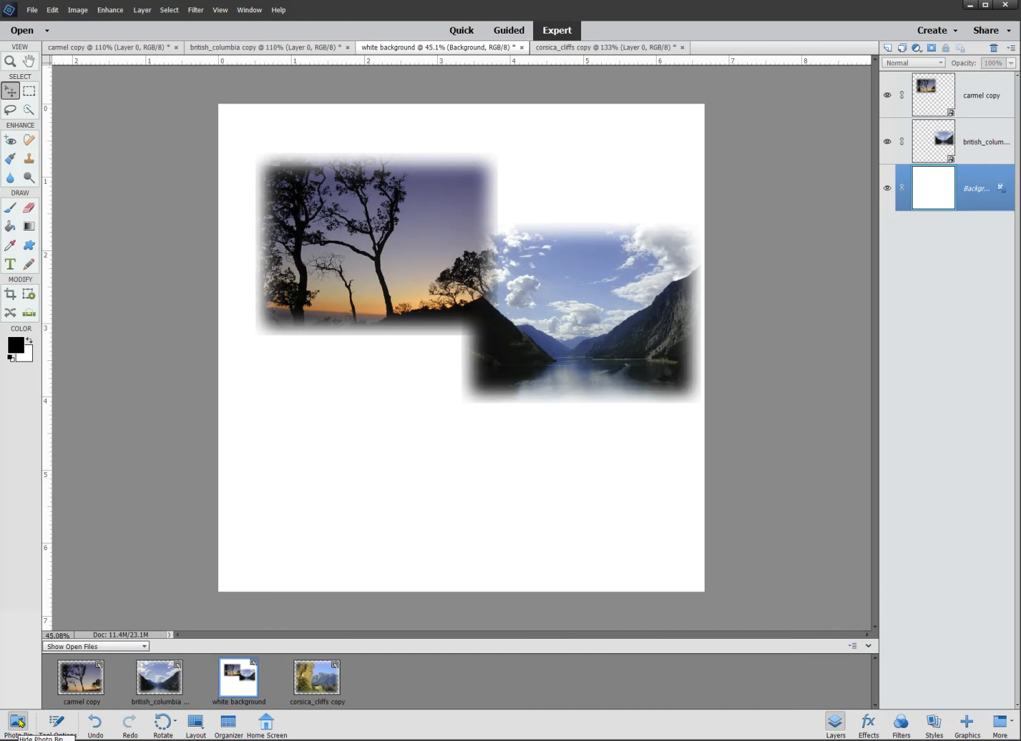
{"action": "left_click_drag", "start_coordinate": [326, 672], "coordinate": [374, 475]}
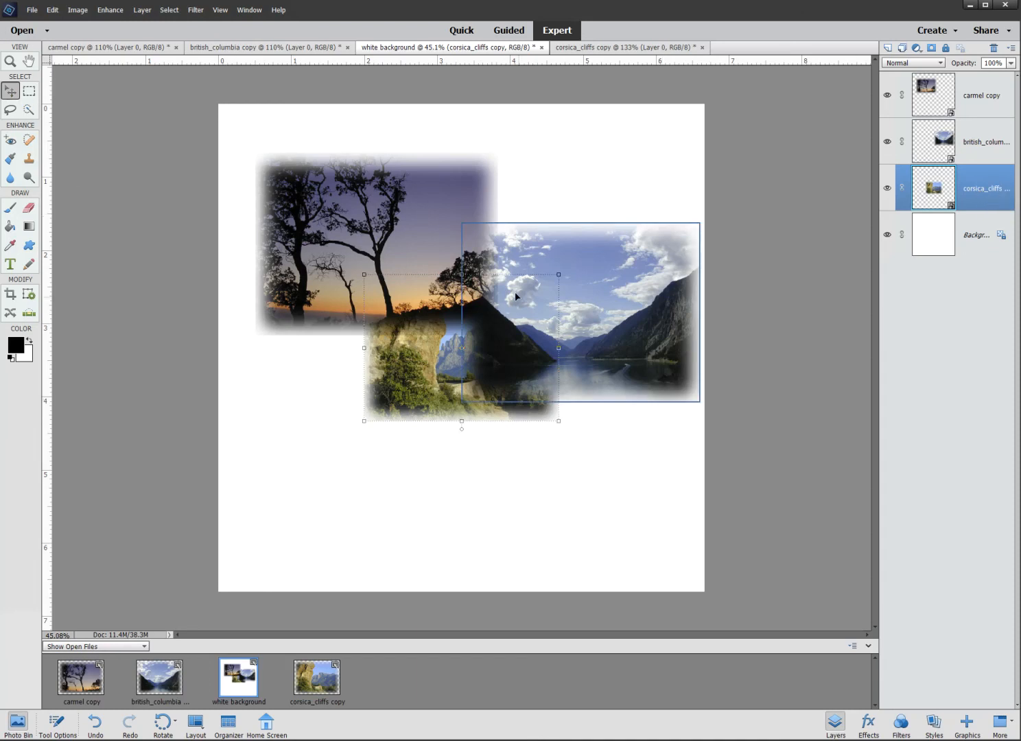
{"action": "left_click_drag", "start_coordinate": [437, 364], "coordinate": [330, 480]}
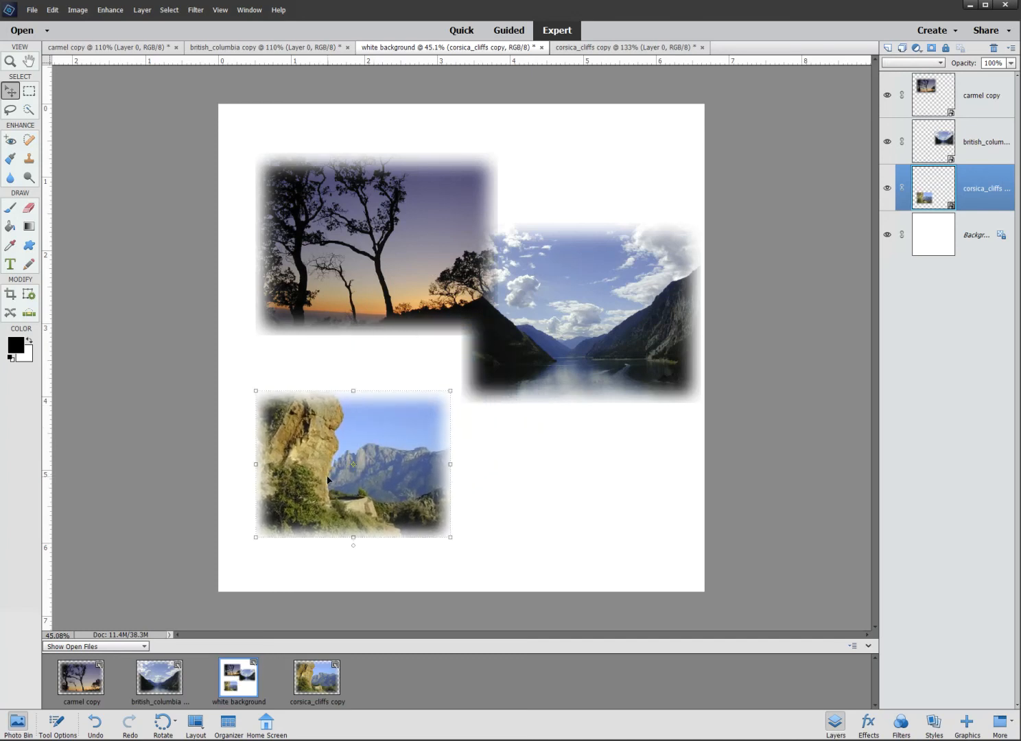
{"action": "left_click", "coordinate": [556, 514]}
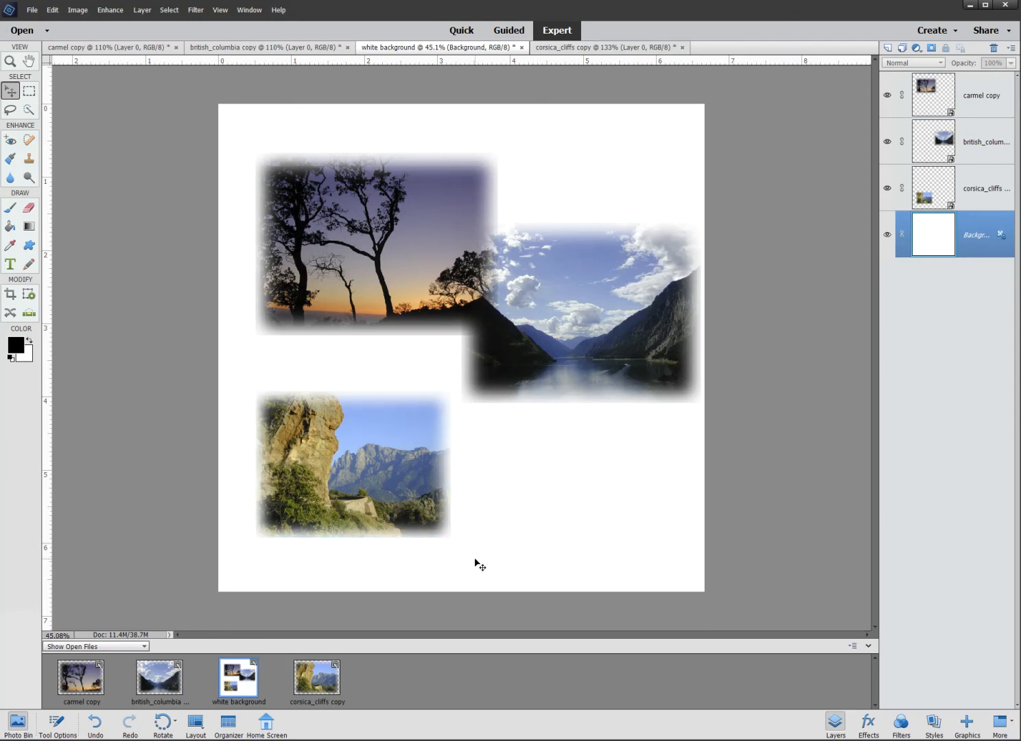
Scale the carmel copy layer down proportionally to about 86% from its upper-right corner.
{"action": "left_click", "coordinate": [986, 103]}
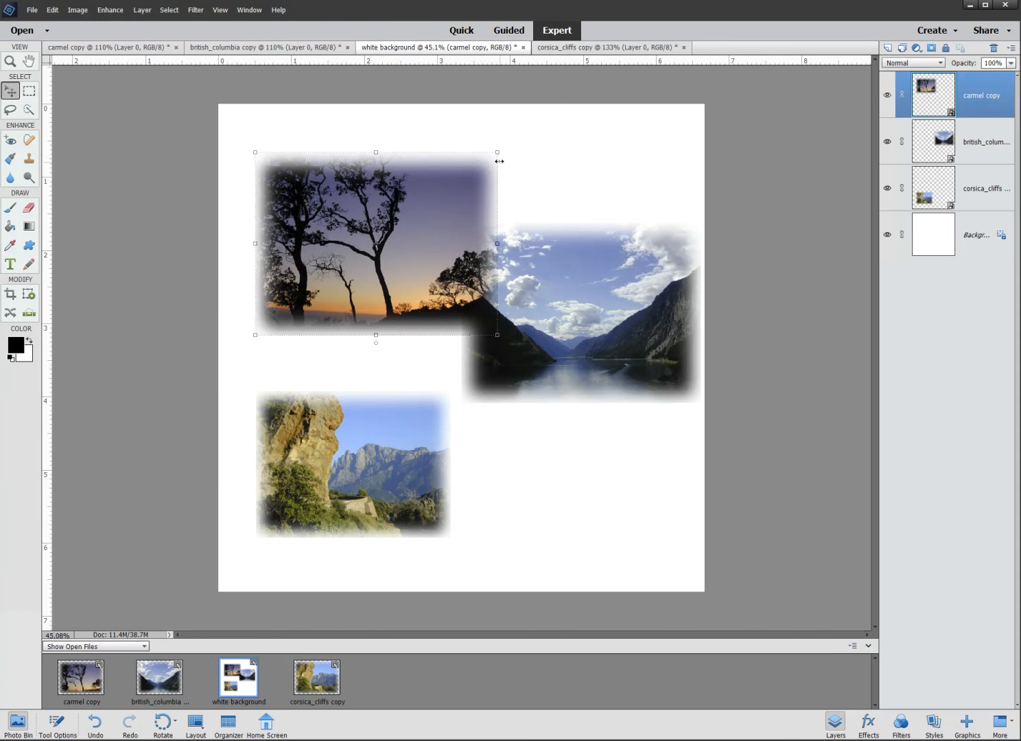
{"action": "left_click_drag", "start_coordinate": [498, 151], "coordinate": [470, 180]}
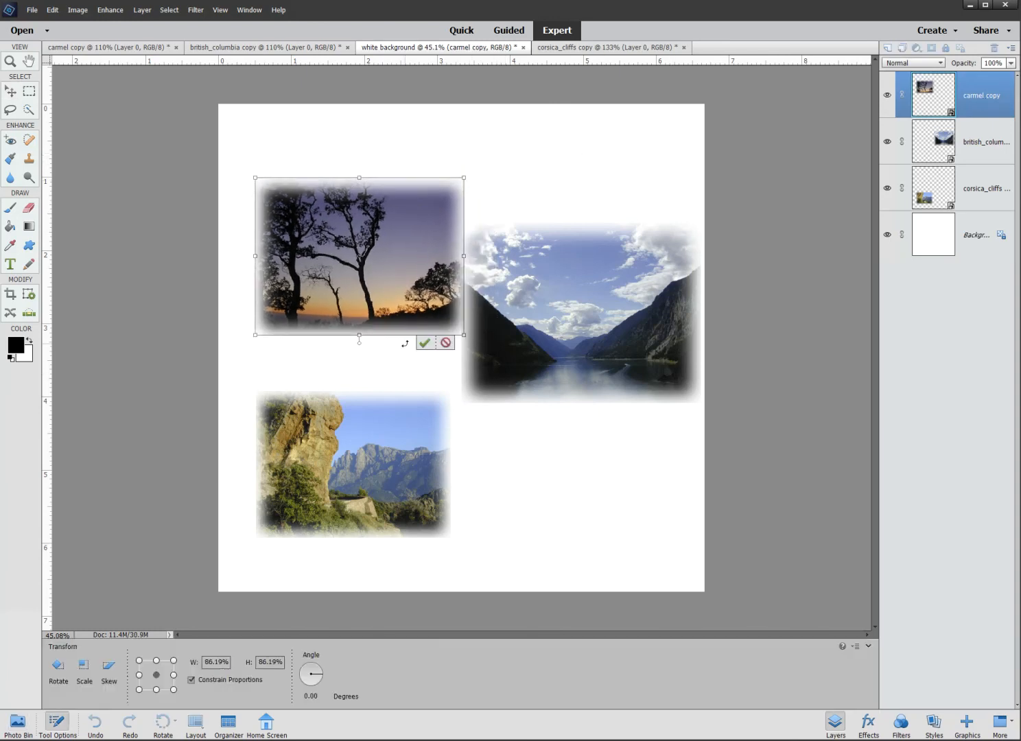
{"action": "left_click", "coordinate": [424, 343]}
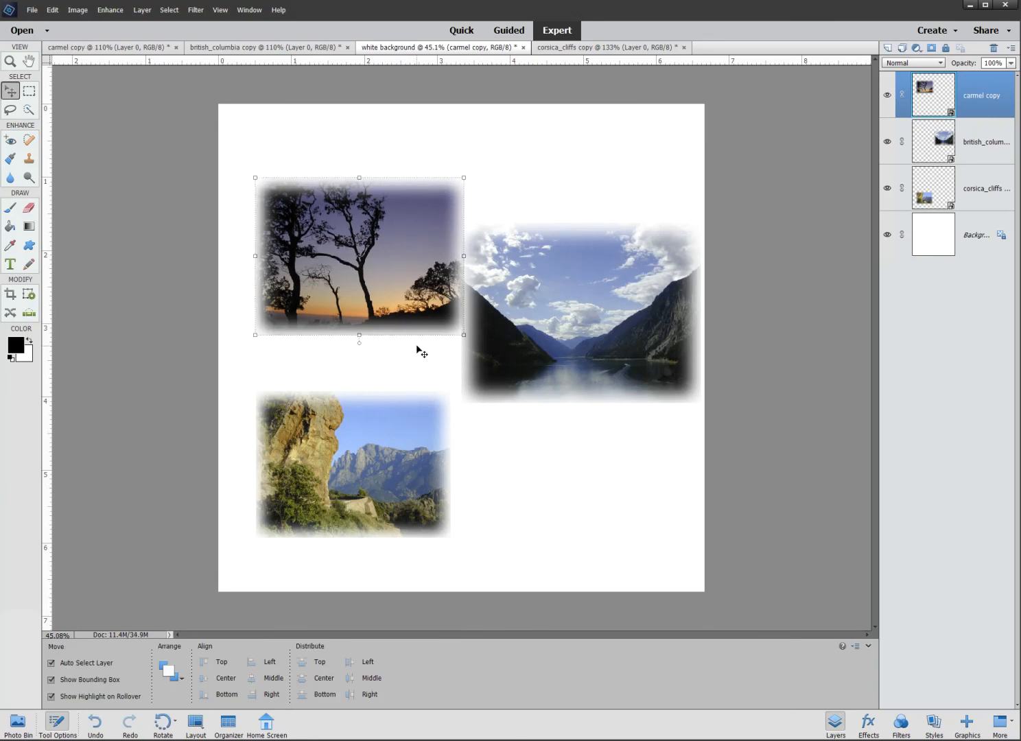
Scale the british_columbia copy layer down proportionally to about 92% and move it slightly down and right, clear of the carmel photo.
{"action": "left_click", "coordinate": [988, 144]}
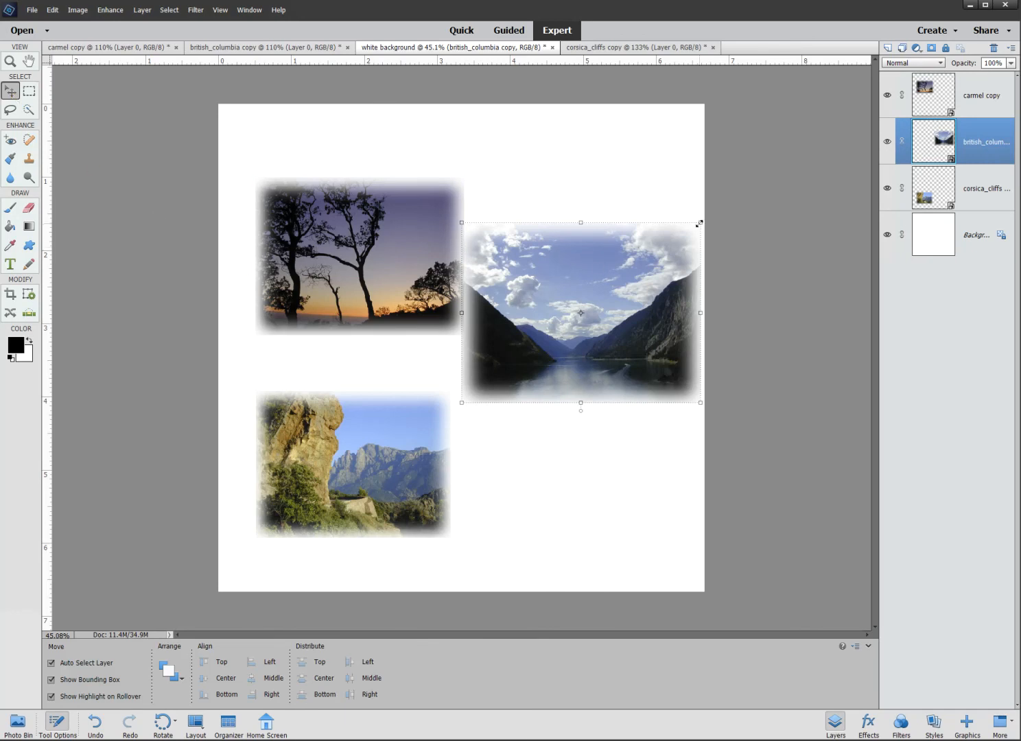
{"action": "left_click_drag", "start_coordinate": [699, 223], "coordinate": [680, 237]}
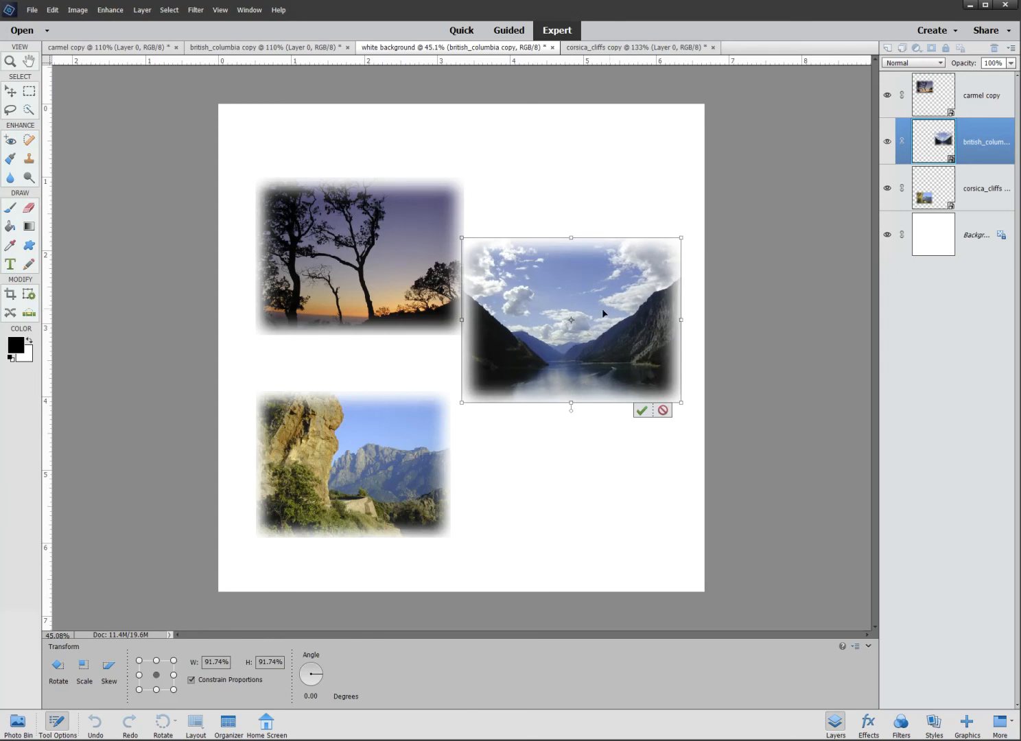
{"action": "left_click_drag", "start_coordinate": [590, 313], "coordinate": [601, 337]}
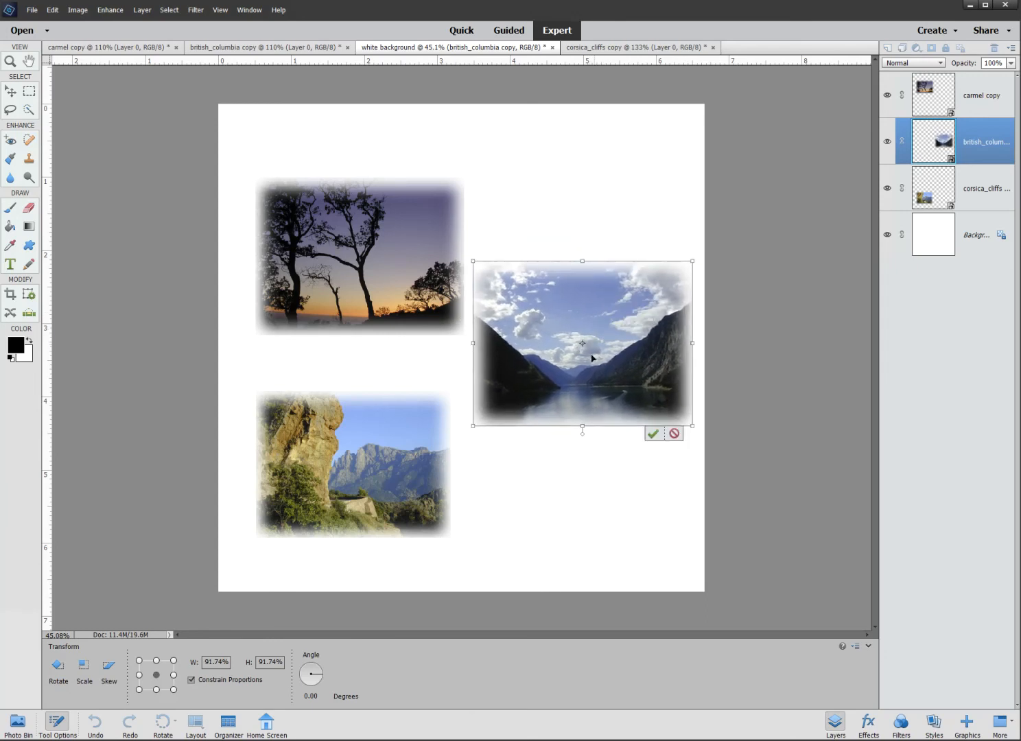
{"action": "left_click", "coordinate": [651, 434]}
{"action": "left_click", "coordinate": [577, 494]}
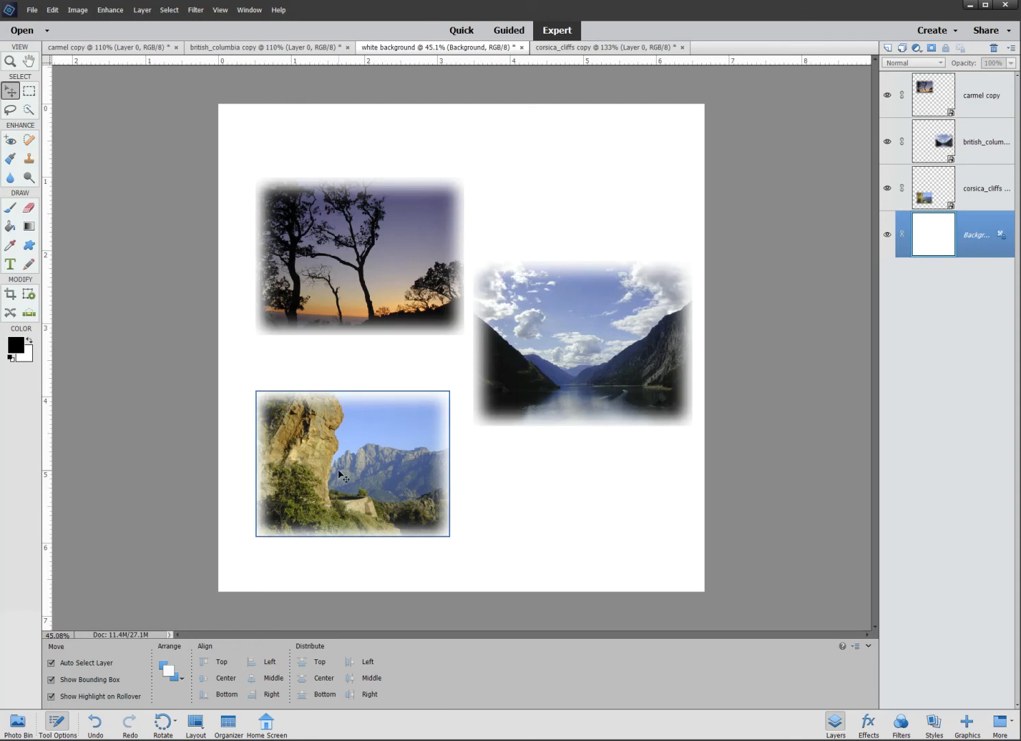
Move the corsica_cliffs photo about 0.2 inch right and 0.25 inch down on the canvas.
{"action": "left_click", "coordinate": [361, 463]}
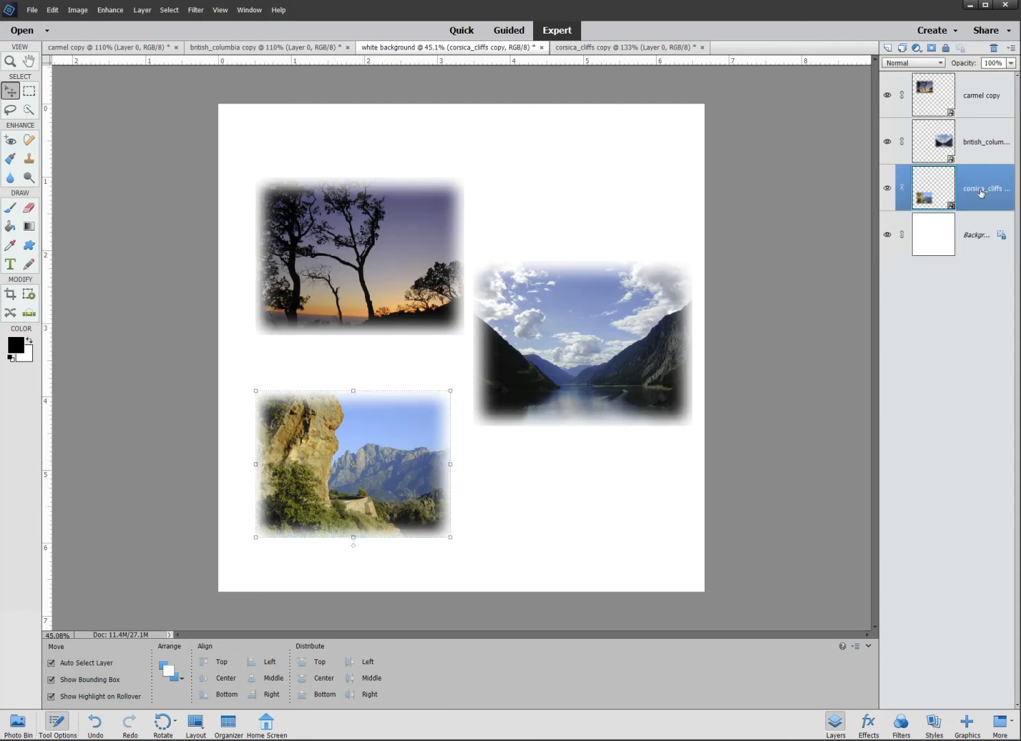
{"action": "left_click", "coordinate": [9, 94]}
{"action": "left_click_drag", "start_coordinate": [424, 454], "coordinate": [436, 472]}
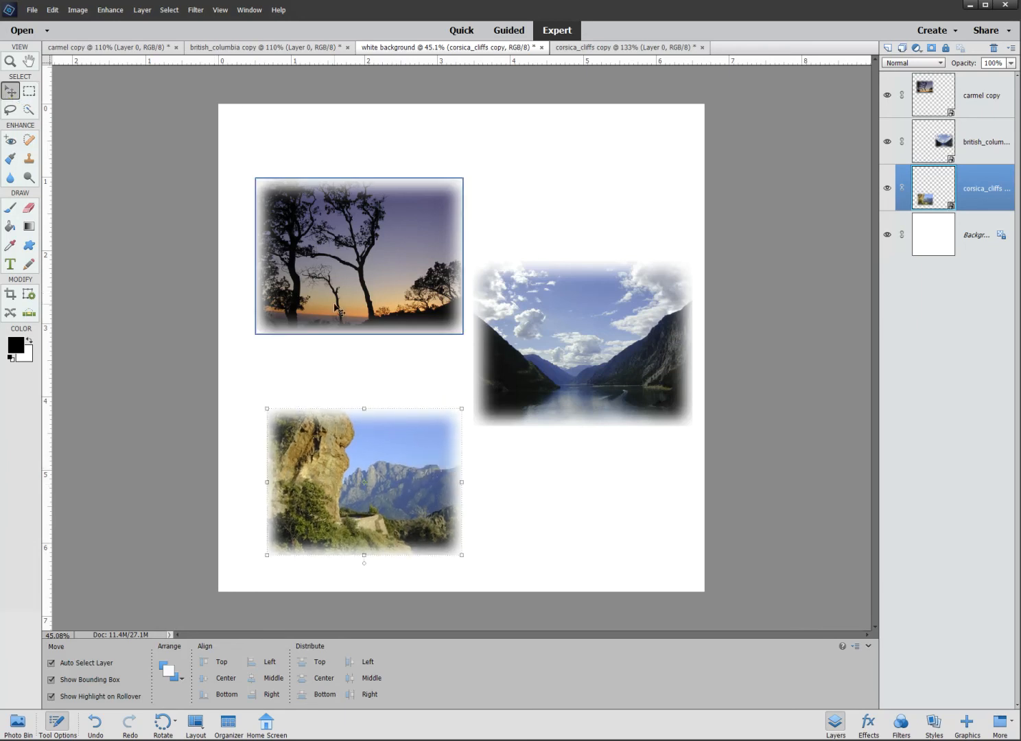
{"action": "left_click", "coordinate": [516, 497]}
Fine-tune the carmel photo slightly up and left and the british_columbia photo slightly up and right, keeping a narrow gap between them.
{"action": "left_click_drag", "start_coordinate": [350, 249], "coordinate": [348, 263]}
{"action": "left_click_drag", "start_coordinate": [570, 335], "coordinate": [576, 340]}
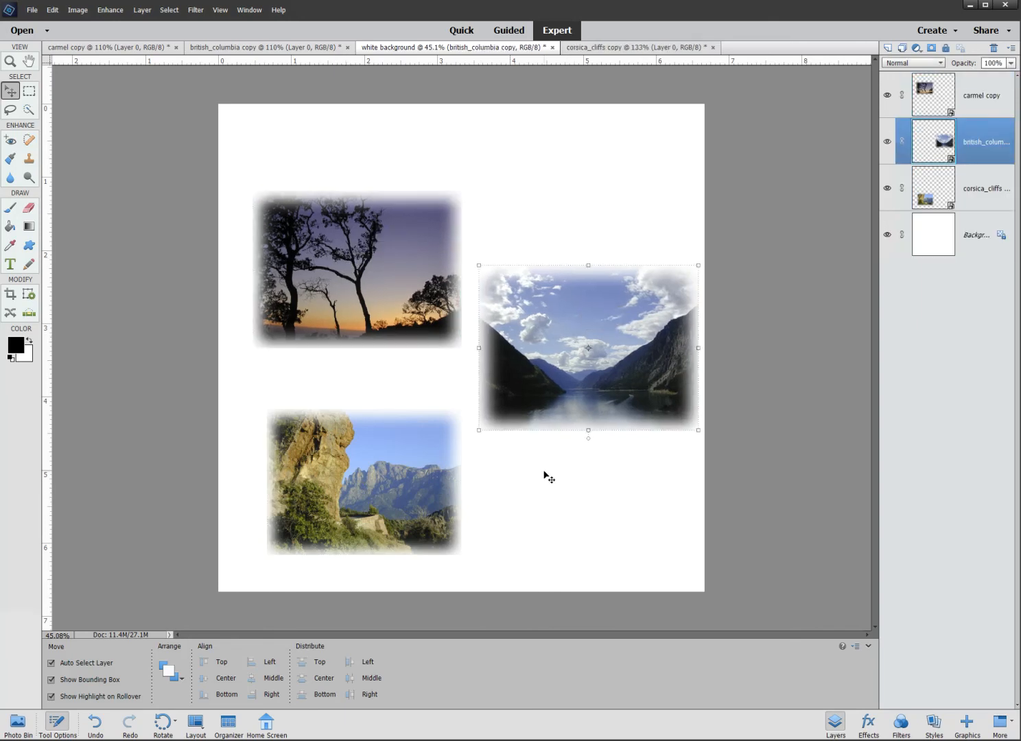
{"action": "left_click_drag", "start_coordinate": [395, 310], "coordinate": [395, 303]}
{"action": "left_click_drag", "start_coordinate": [582, 348], "coordinate": [579, 324]}
{"action": "left_click_drag", "start_coordinate": [386, 263], "coordinate": [382, 252]}
{"action": "left_click_drag", "start_coordinate": [540, 322], "coordinate": [539, 318]}
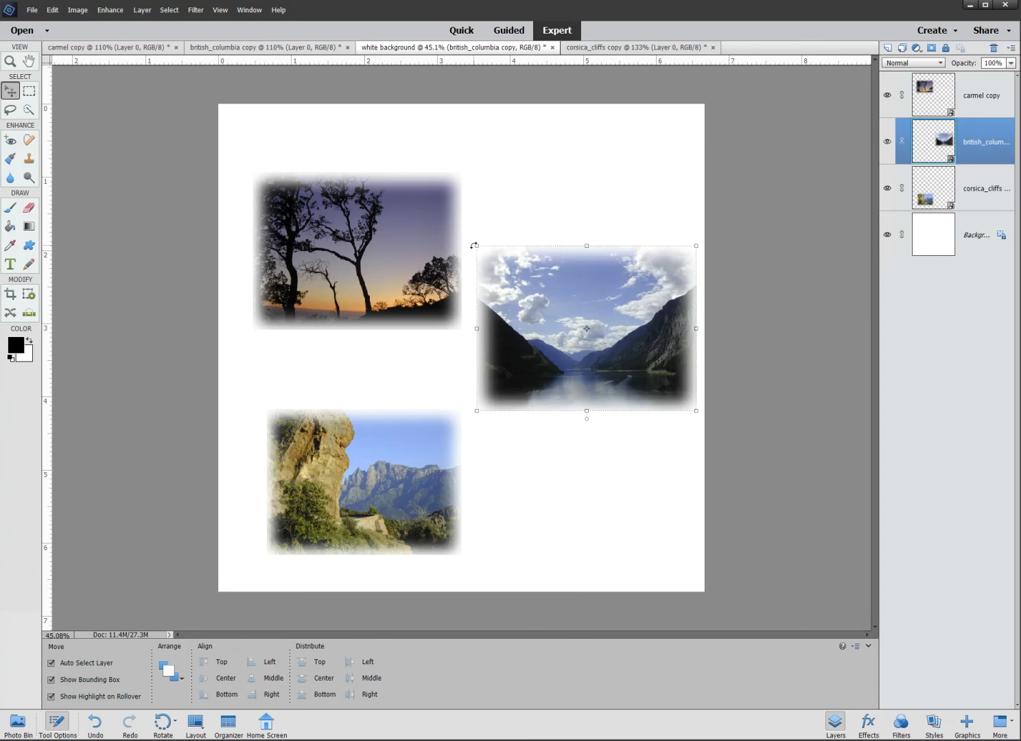
Scale the british_columbia copy layer down proportionally to 95.68% and shift it slightly up and left beside the carmel photo.
{"action": "left_click_drag", "start_coordinate": [477, 245], "coordinate": [486, 252]}
{"action": "left_click_drag", "start_coordinate": [590, 330], "coordinate": [585, 321]}
{"action": "left_click", "coordinate": [649, 410]}
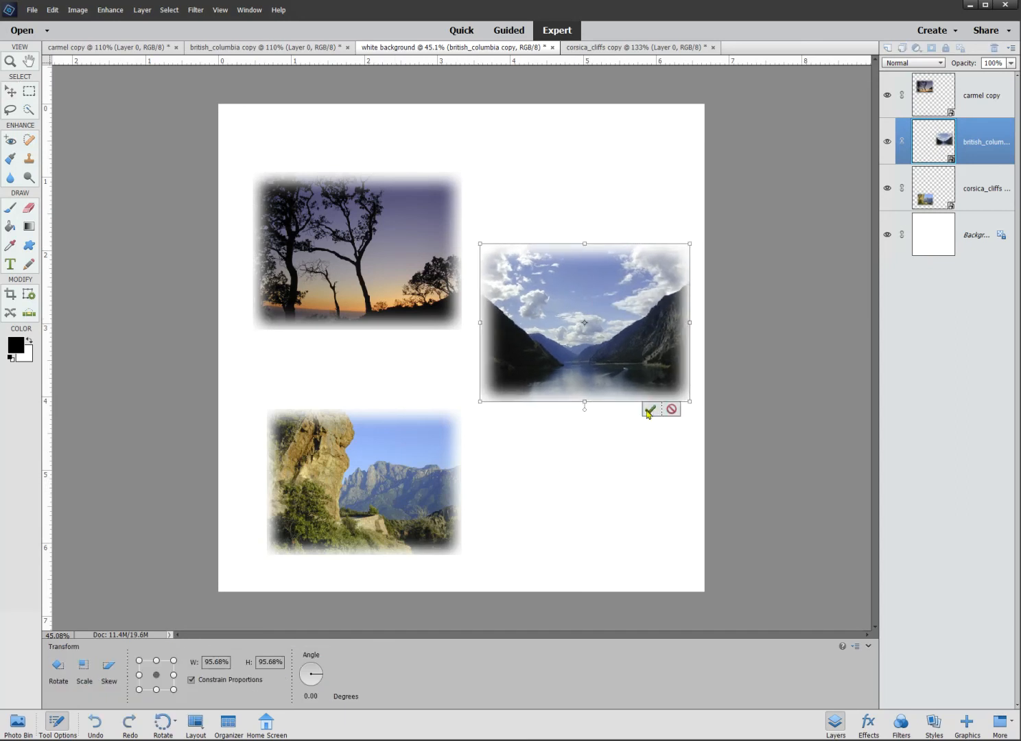
Move the corsica_cliffs photo about 0.15 inch up on the canvas and deselect it.
{"action": "left_click", "coordinate": [402, 492]}
{"action": "mouse_move", "coordinate": [389, 487]}
{"action": "left_mouse_down"}
{"action": "mouse_move", "coordinate": [413, 477]}
{"action": "mouse_move", "coordinate": [440, 437]}
{"action": "mouse_move", "coordinate": [409, 443]}
{"action": "mouse_move", "coordinate": [386, 474]}
{"action": "mouse_move", "coordinate": [388, 448]}
{"action": "mouse_move", "coordinate": [395, 467]}
{"action": "mouse_move", "coordinate": [377, 467]}
{"action": "mouse_move", "coordinate": [389, 476]}
{"action": "left_mouse_up"}
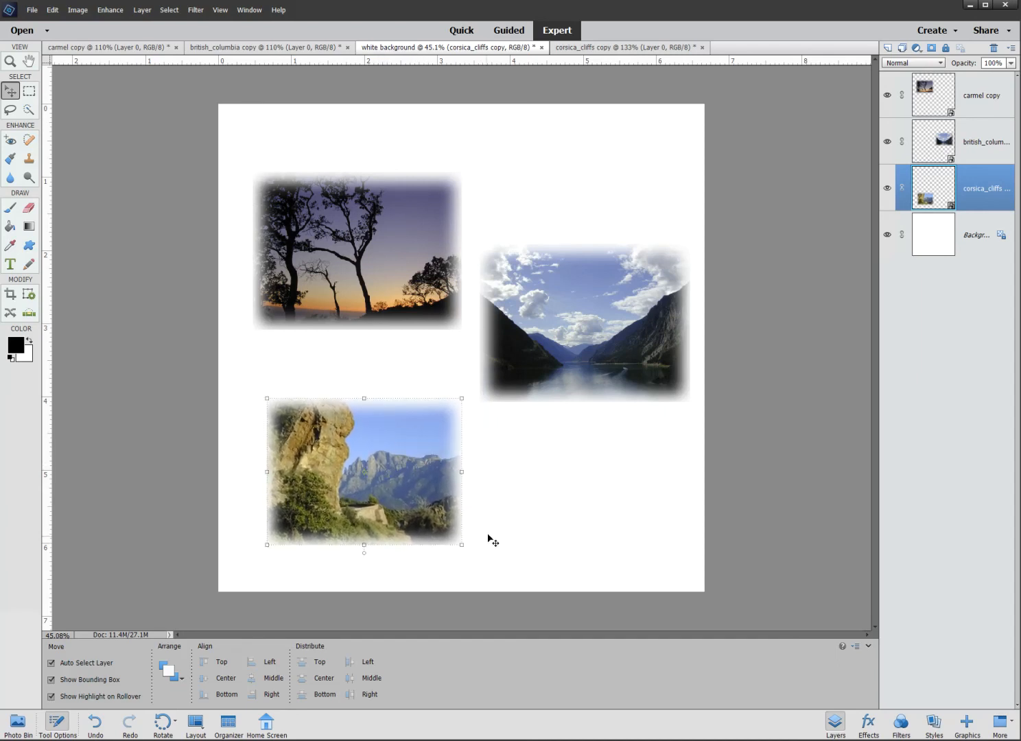
{"action": "left_click", "coordinate": [543, 532]}
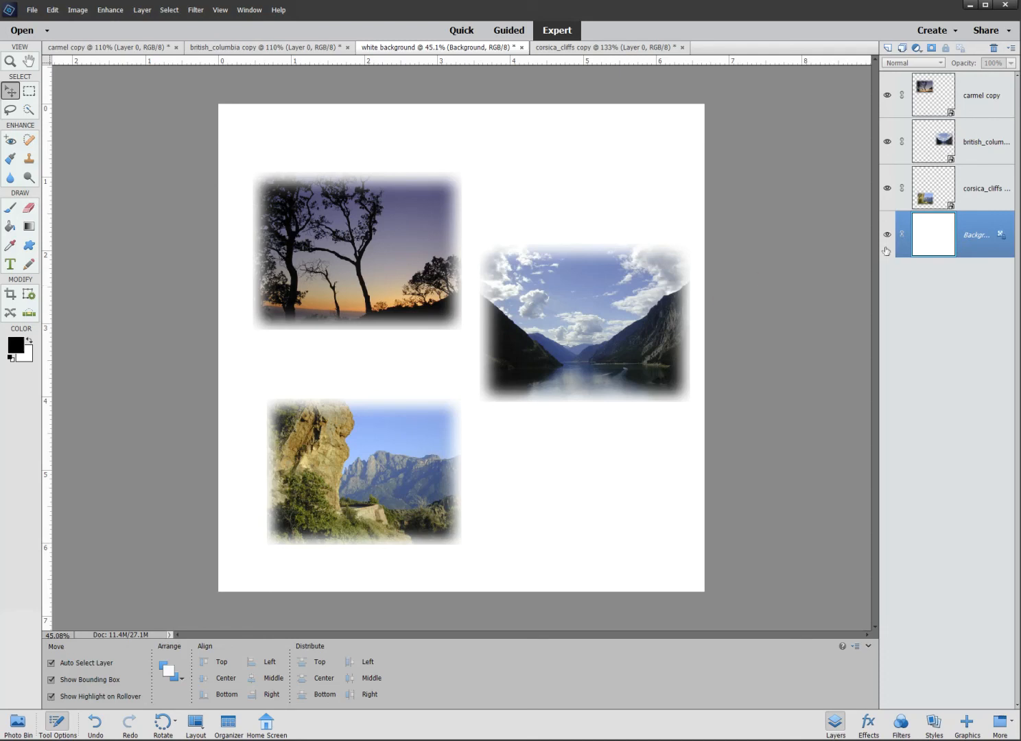
Move the british_columbia photo about 1.1 inches left so it overlaps the lower-right part of the carmel photo.
{"action": "left_click", "coordinate": [345, 259]}
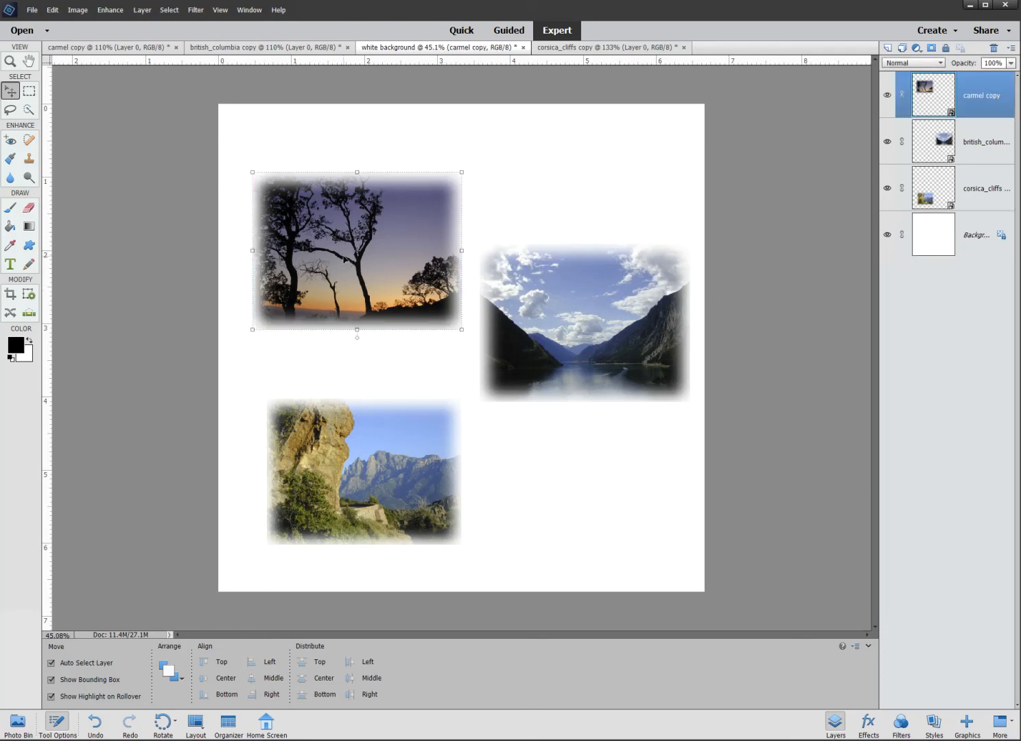
{"action": "left_click", "coordinate": [560, 311]}
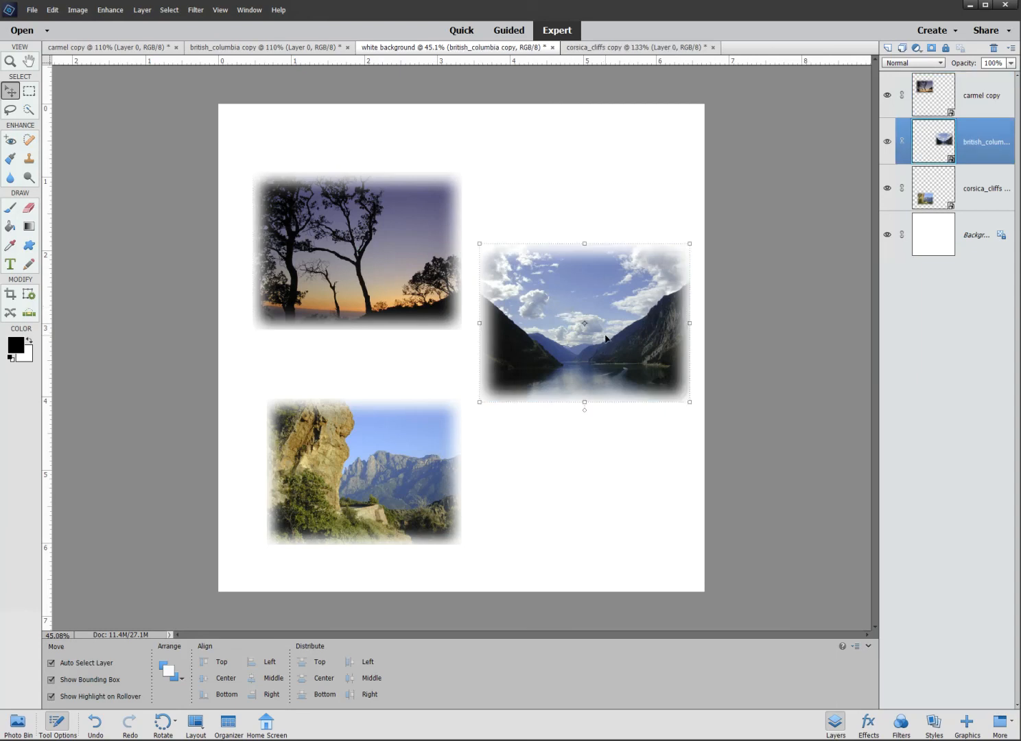
{"action": "left_click_drag", "start_coordinate": [608, 339], "coordinate": [523, 340]}
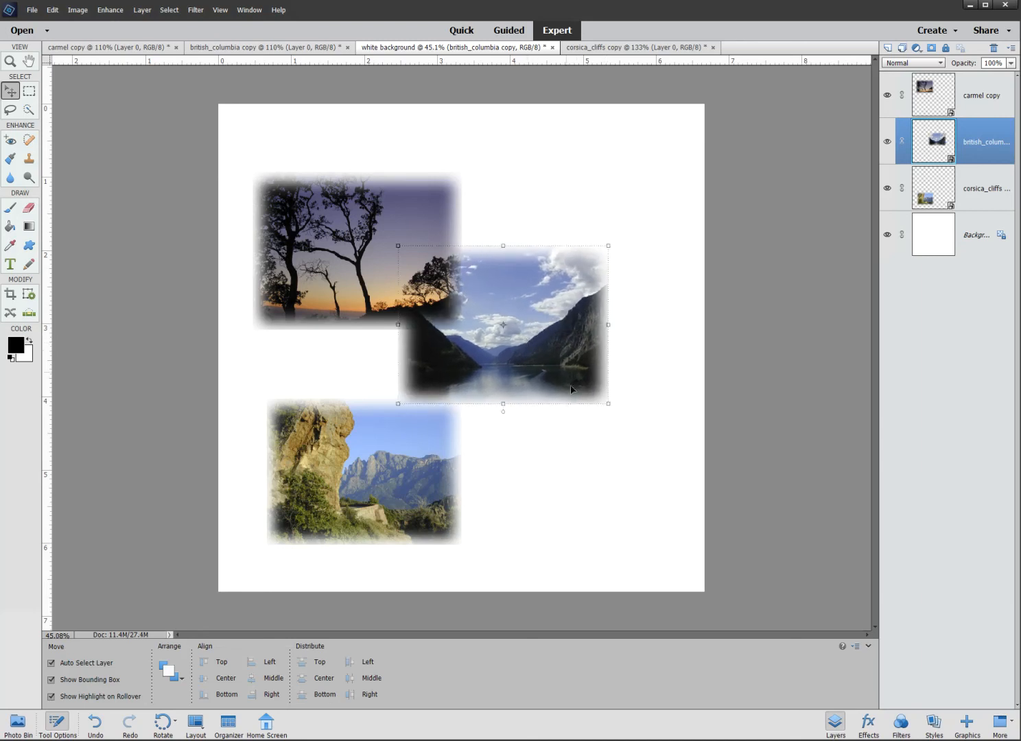
{"action": "left_click", "coordinate": [556, 488]}
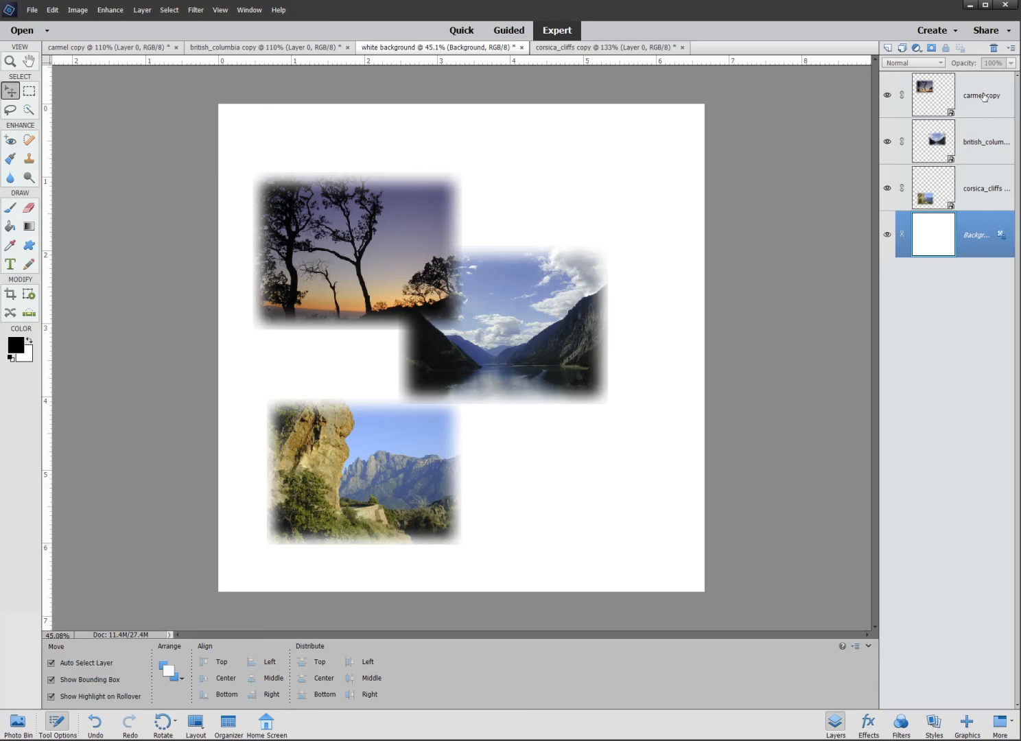
Reorder the british_columbia copy layer above the carmel copy layer and shift its photo about 0.4 inch right and 0.2 inch down.
{"action": "left_click", "coordinate": [983, 147]}
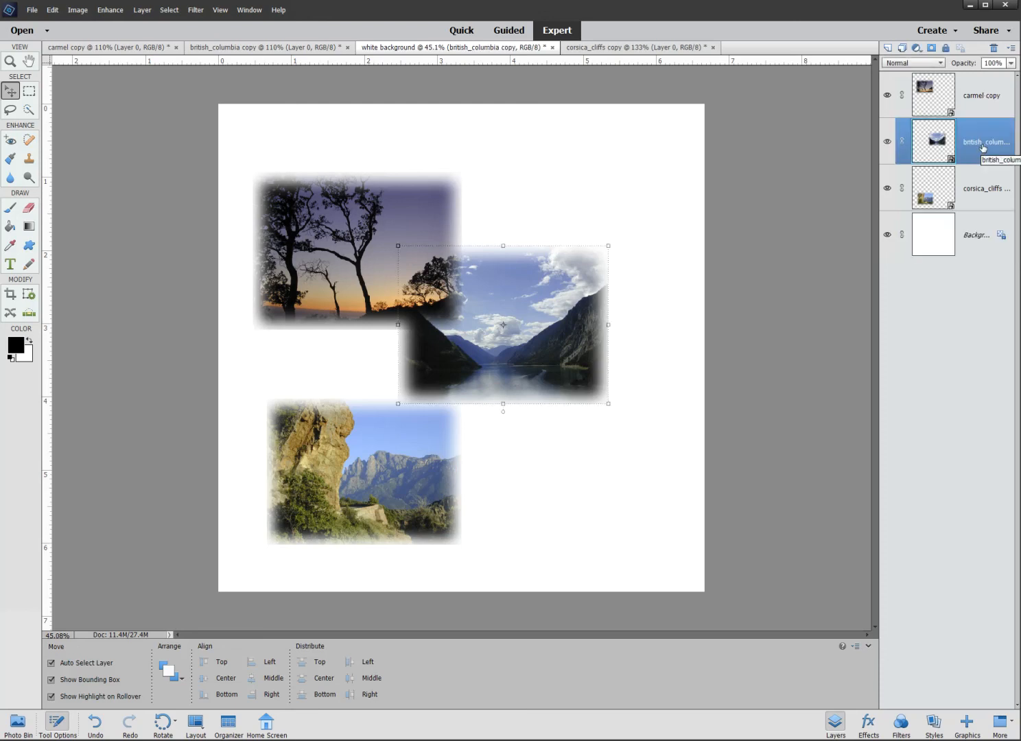
{"action": "left_click_drag", "start_coordinate": [984, 147], "coordinate": [981, 86]}
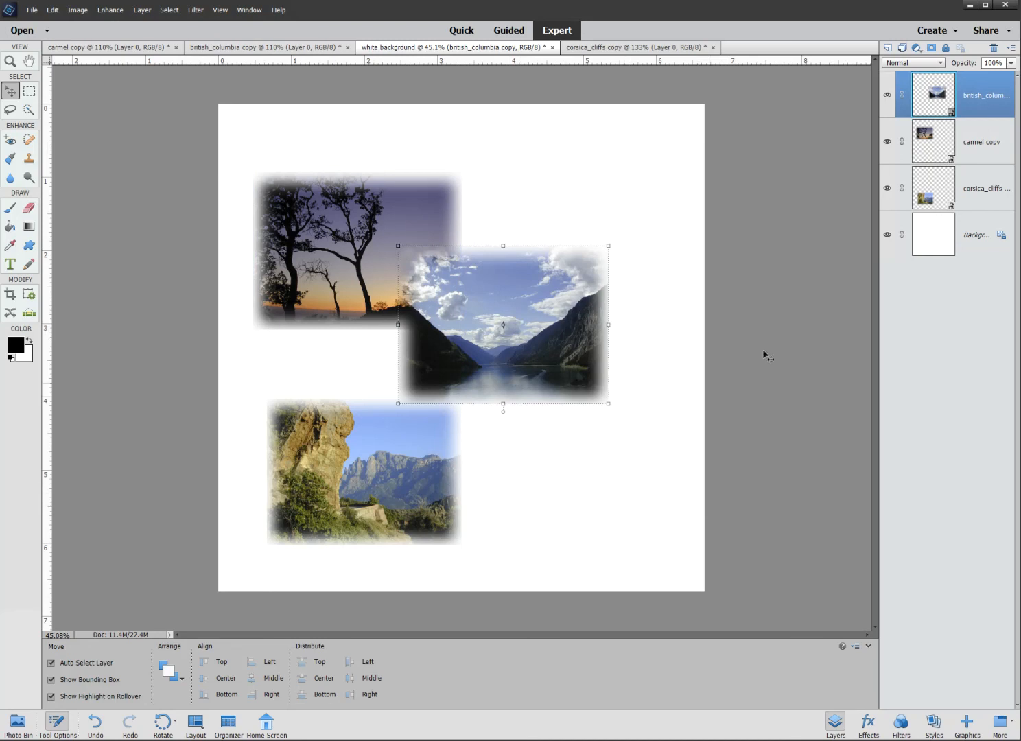
{"action": "left_click_drag", "start_coordinate": [556, 337], "coordinate": [586, 349]}
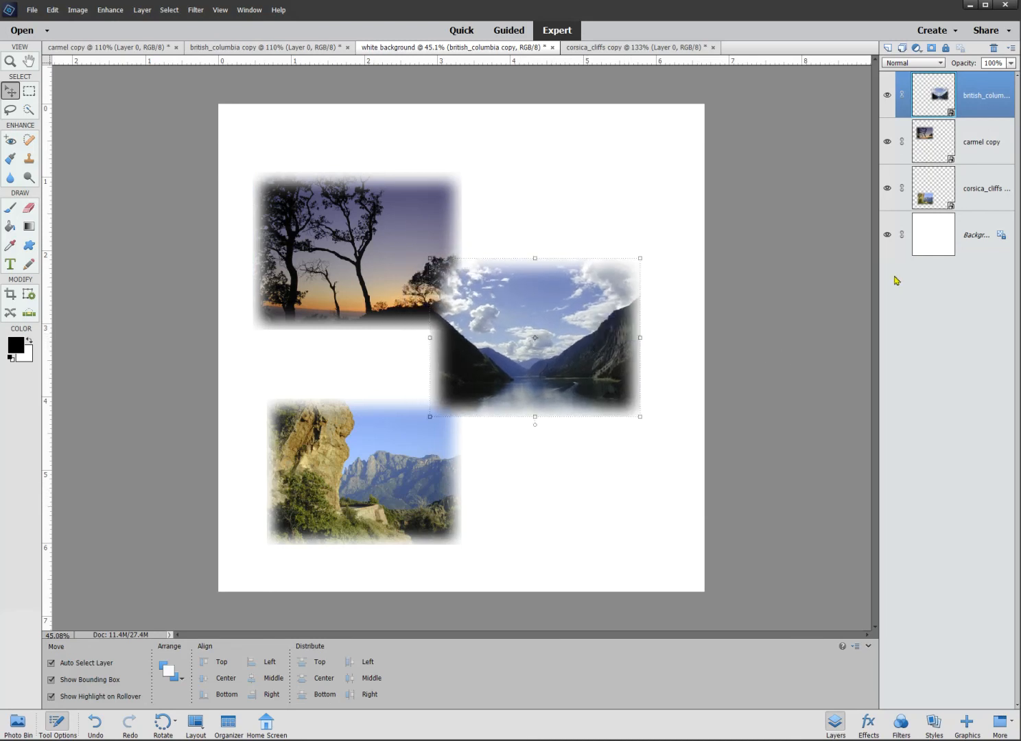
Move the corsica_cliffs photo about 0.5 inch right so its upper-right corner tucks under the british_columbia photo.
{"action": "left_click", "coordinate": [975, 195]}
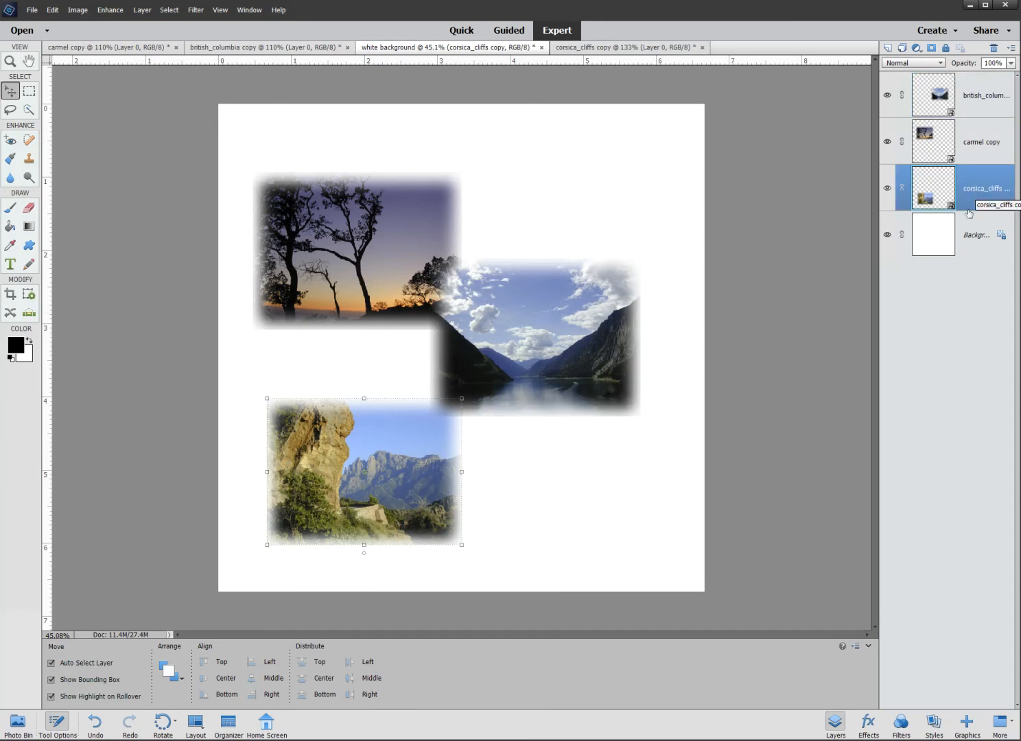
{"action": "left_click_drag", "start_coordinate": [405, 469], "coordinate": [443, 468]}
{"action": "left_click", "coordinate": [605, 504]}
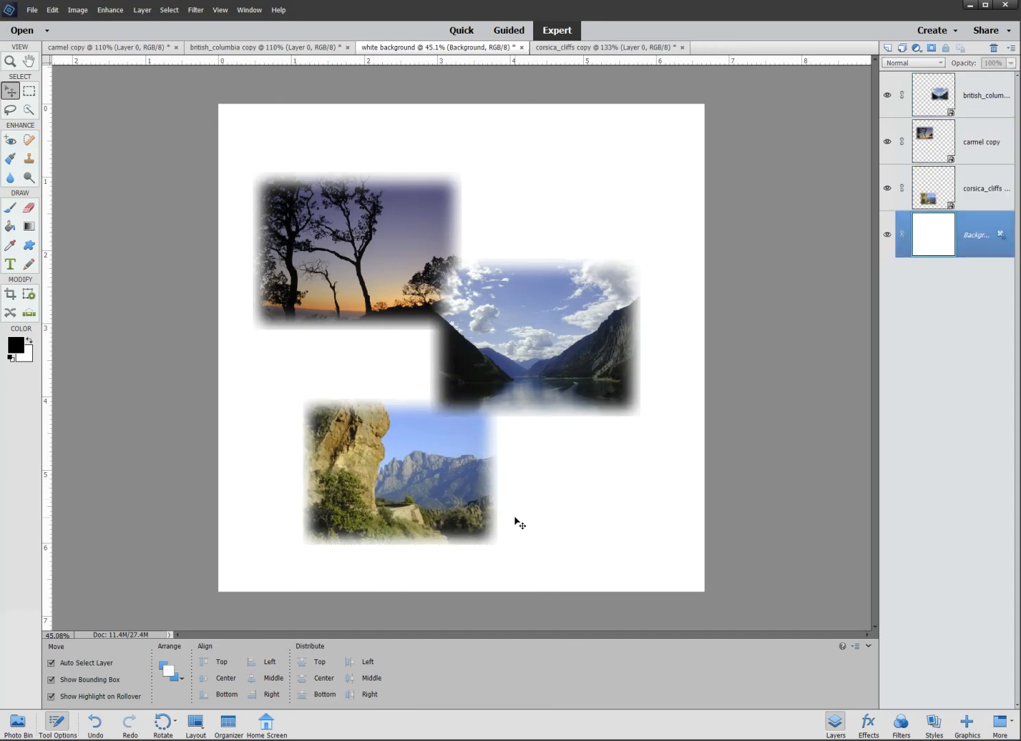